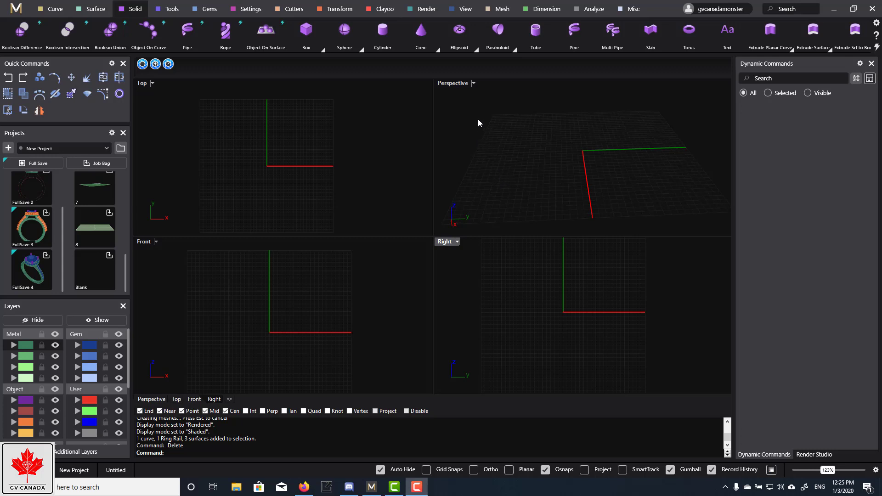
# Maximize the empty Perspective viewport to fill the whole workspace.
pyautogui.doubleClick(461, 84)
# Open the FullSave 4 project from the Projects panel without saving the empty scene.
pyautogui.moveTo(462, 235)
pyautogui.mouseDown(button='right')
pyautogui.moveTo(471, 223)
pyautogui.moveTo(461, 227)
pyautogui.mouseUp(button='right')
pyautogui.click(37, 276)
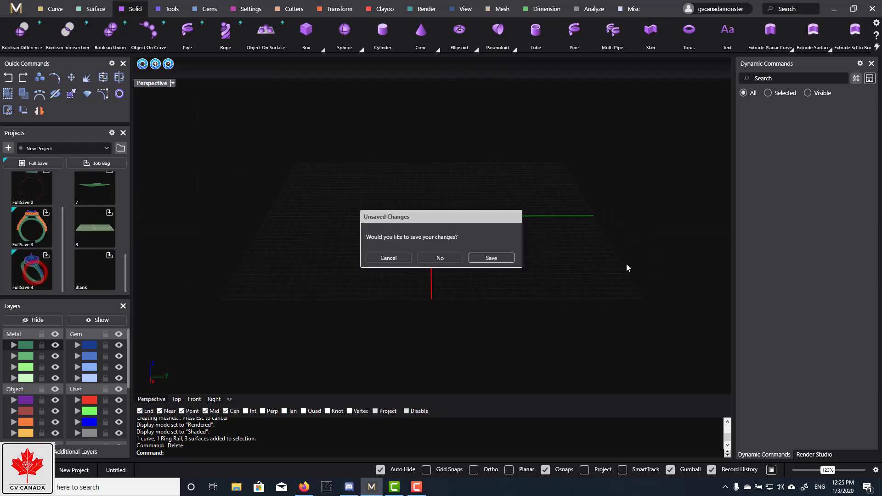
pyautogui.click(440, 259)
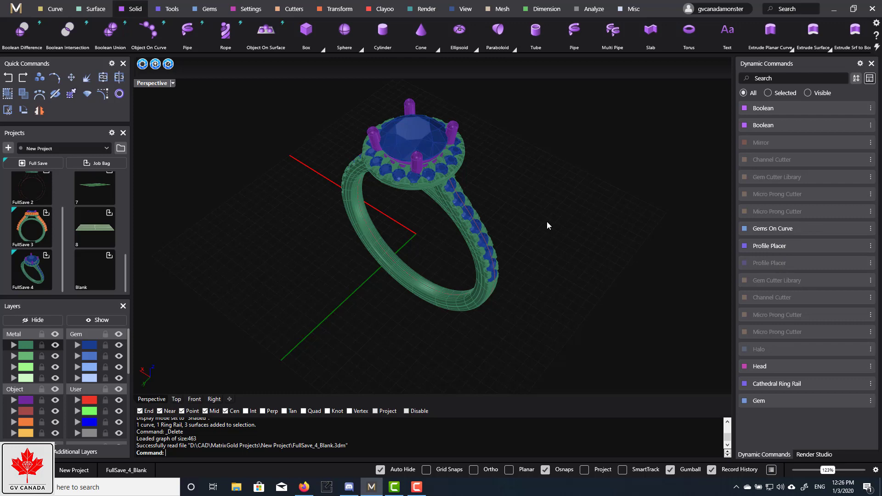
pyautogui.moveTo(547, 222); pyautogui.dragTo(517, 301, button='right')
pyautogui.scroll(3, 517, 247)
pyautogui.scroll(-3, 418, 233)
pyautogui.scroll(5, 377, 259)
pyautogui.moveTo(376, 259); pyautogui.dragTo(420, 181, button='right')
pyautogui.scroll(-5, 344, 194)
pyautogui.scroll(10, 353, 180)
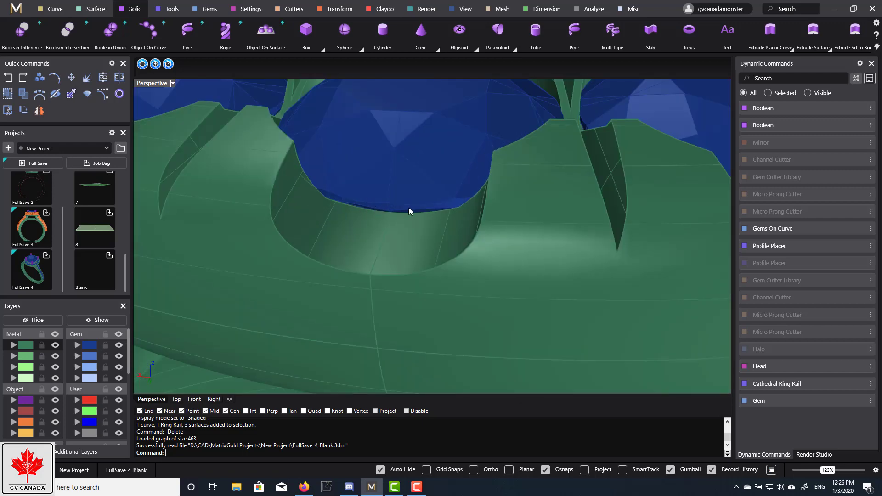
pyautogui.scroll(-3, 437, 224)
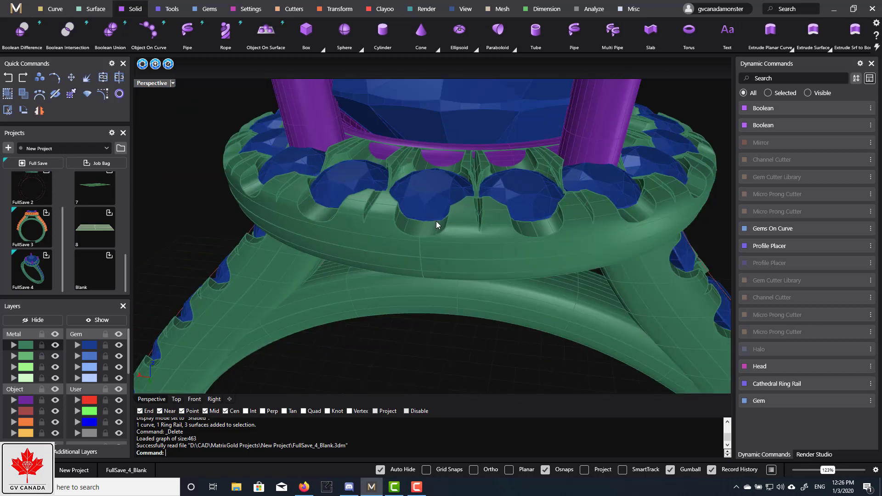
pyautogui.scroll(4, 423, 236)
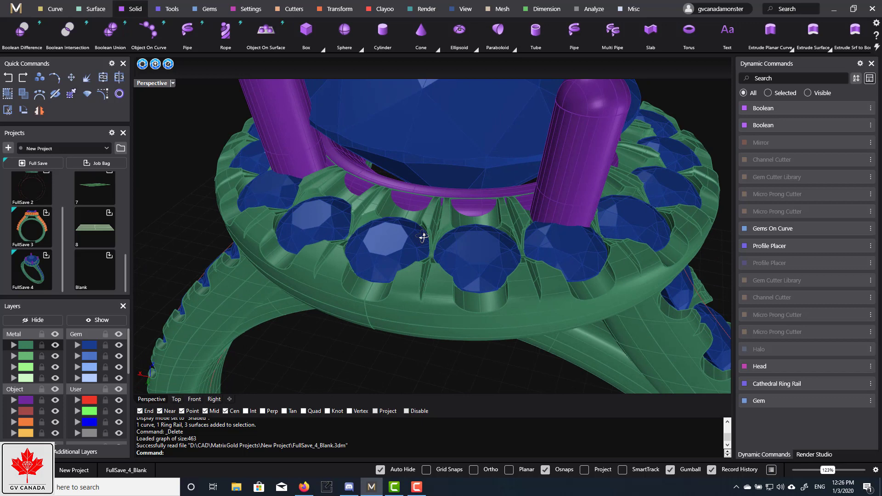
pyautogui.scroll(-3, 423, 236)
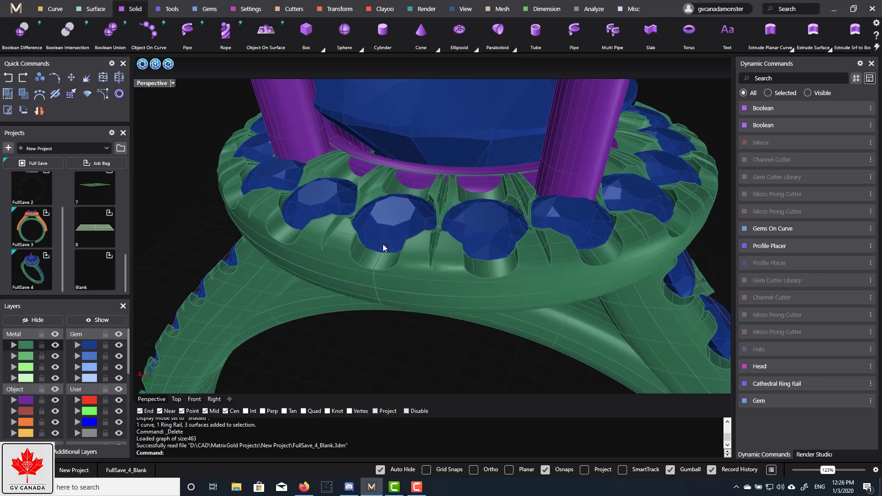
pyautogui.scroll(-3, 398, 204)
pyautogui.scroll(6, 420, 267)
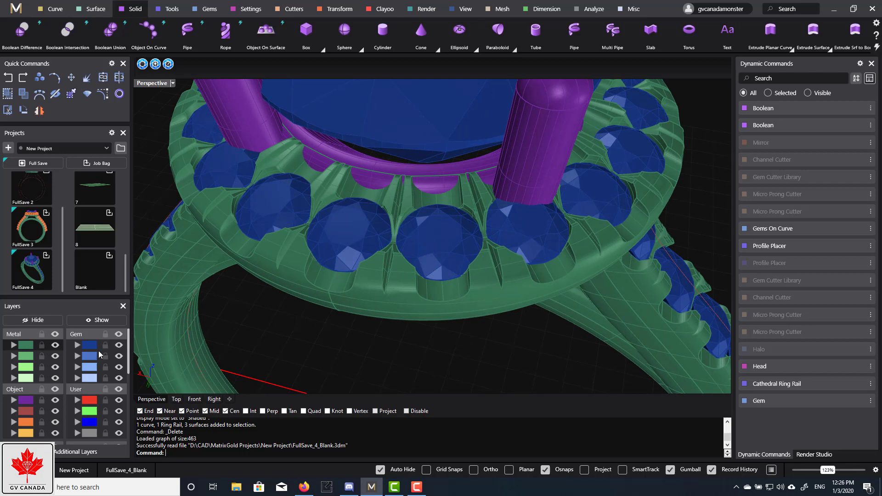
pyautogui.click(118, 348)
pyautogui.moveTo(461, 290); pyautogui.dragTo(479, 301, button='right')
pyautogui.click(118, 345)
pyautogui.scroll(-5, 460, 239)
pyautogui.scroll(4, 462, 269)
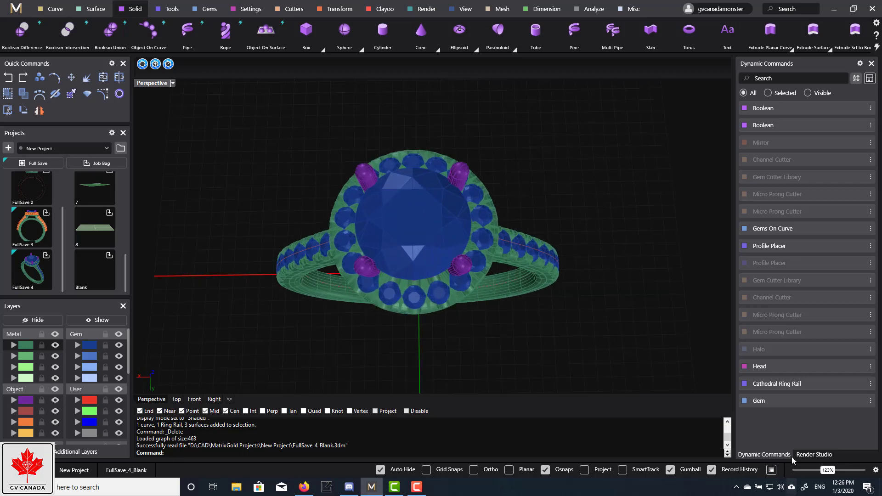
# Select the centre gem and open the Render Studio materials library.
pyautogui.click(424, 222)
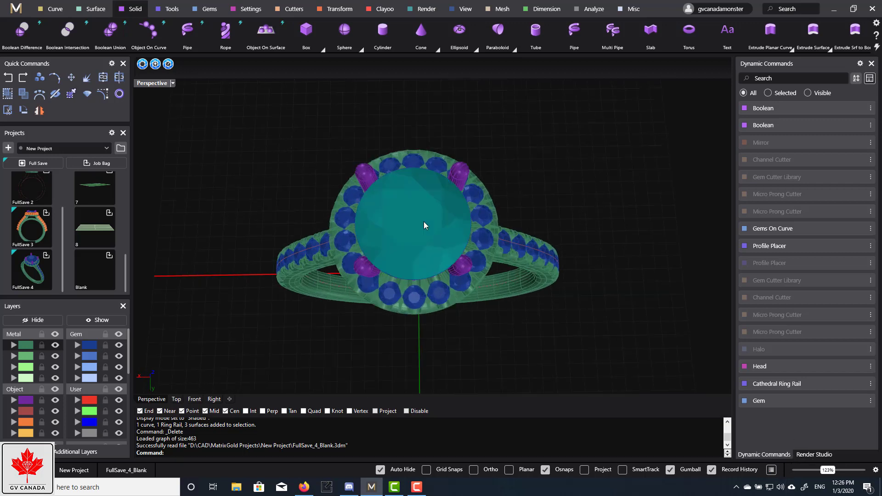
pyautogui.click(815, 454)
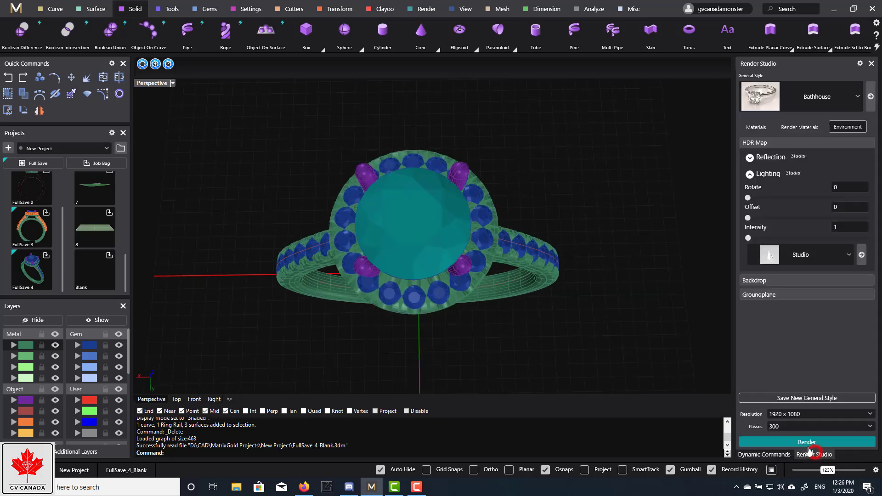
pyautogui.click(756, 126)
pyautogui.scroll(3, 866, 285)
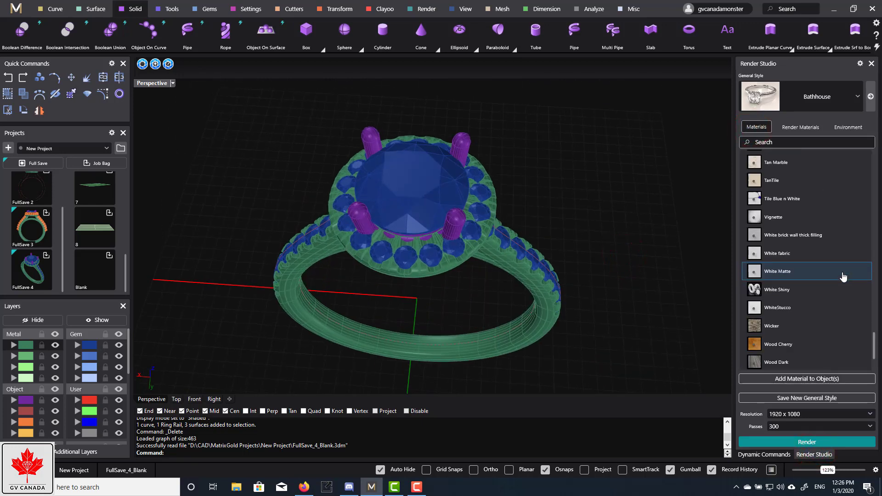
pyautogui.scroll(-3, 865, 322)
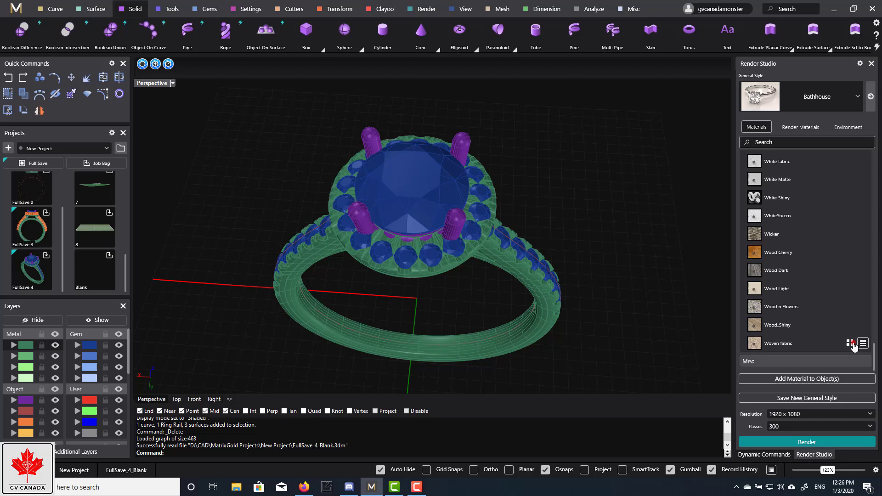
# Show Ground Plane and Metals materials as thumbnails, then collapse Ground Plane.
pyautogui.click(850, 342)
pyautogui.scroll(5, 845, 288)
pyautogui.scroll(3, 846, 285)
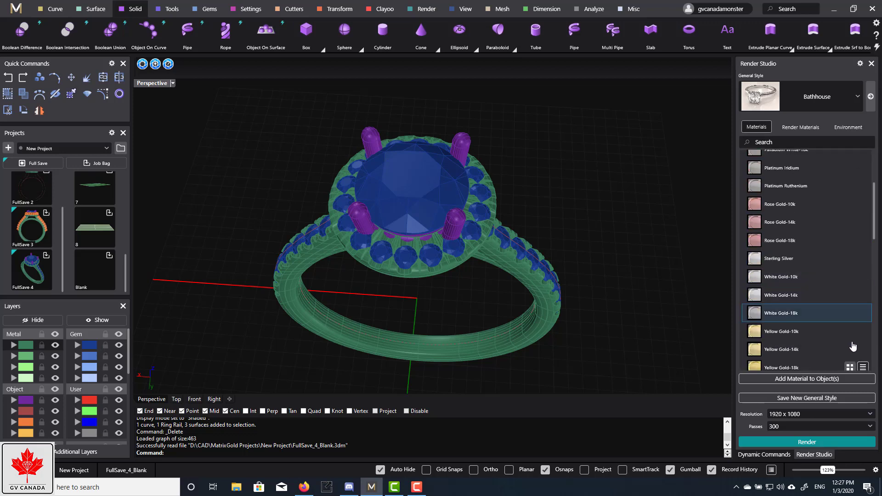
pyautogui.click(851, 366)
pyautogui.scroll(-5, 851, 322)
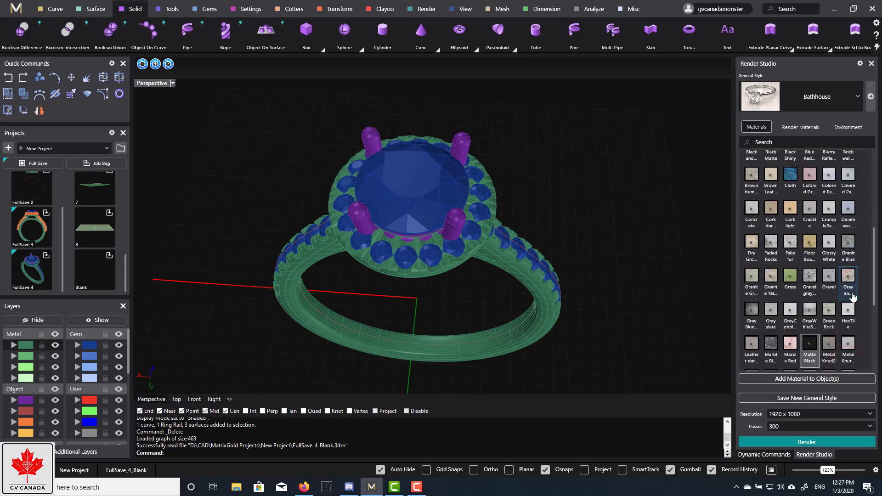
pyautogui.scroll(5, 852, 297)
pyautogui.click(770, 301)
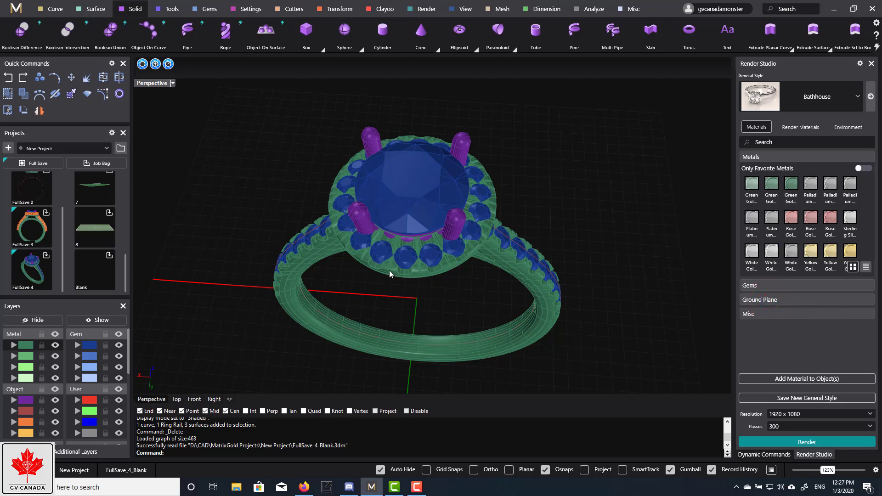
# Assign the Platinum material to the ring head, shank, prongs and rail.
pyautogui.click(428, 275)
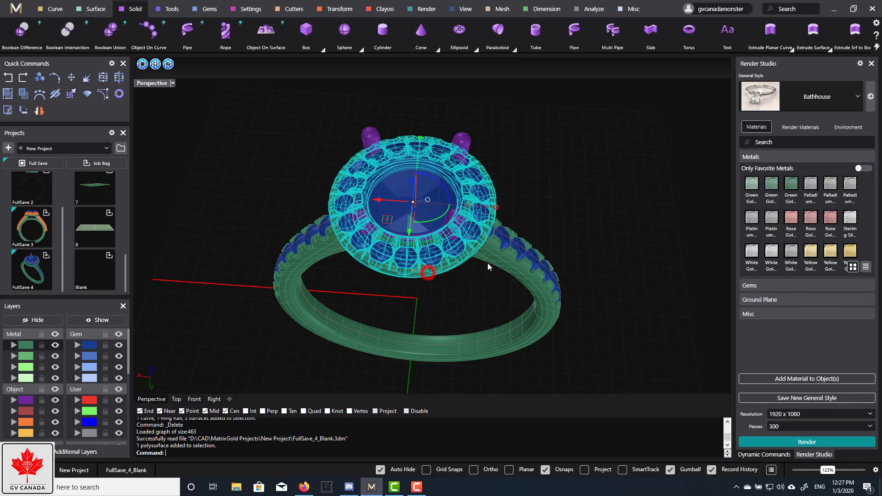
pyautogui.click(485, 260)
pyautogui.click(498, 259)
pyautogui.click(460, 137)
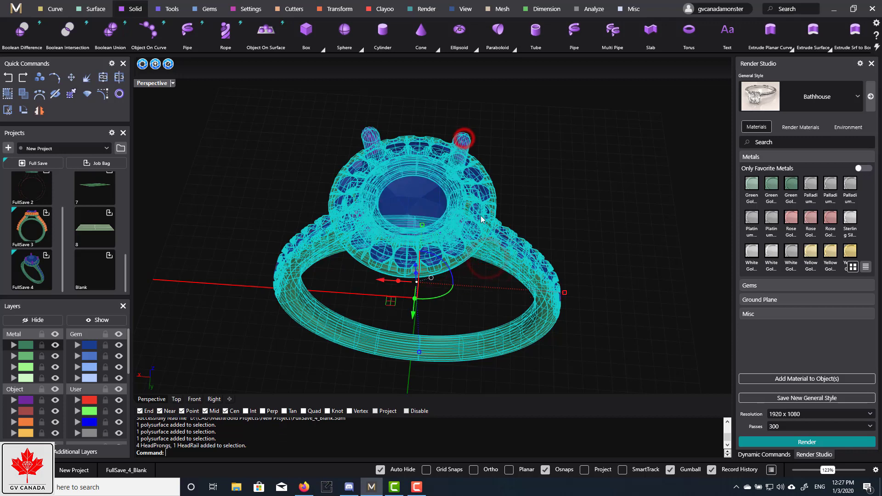
pyautogui.click(772, 218)
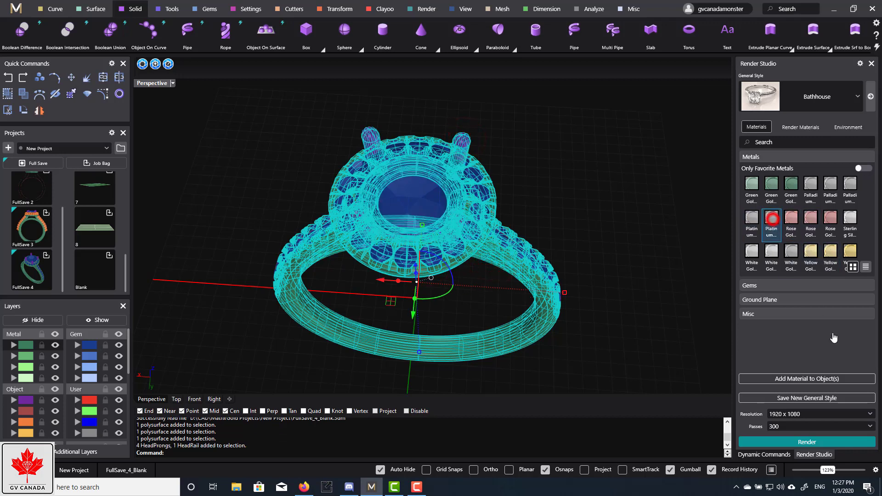
pyautogui.click(808, 380)
# Assign the Diamond material to the 35 gems on the first gem layer.
pyautogui.click(567, 197)
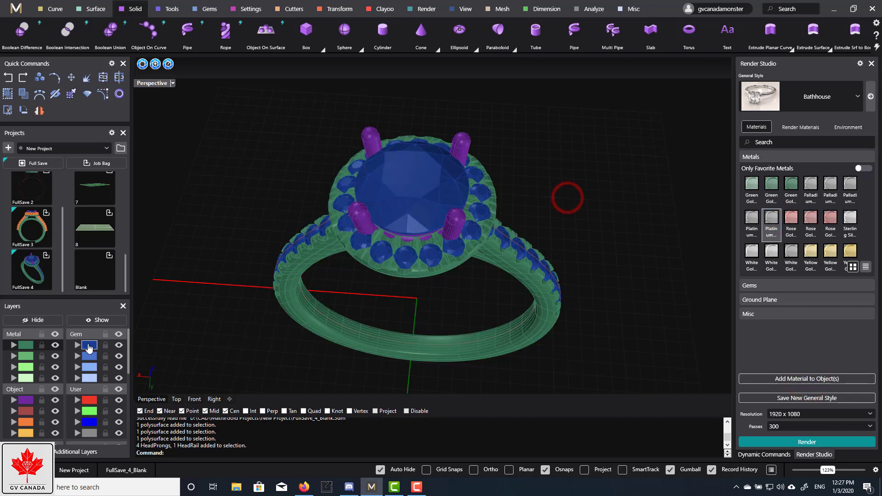
pyautogui.click(90, 349)
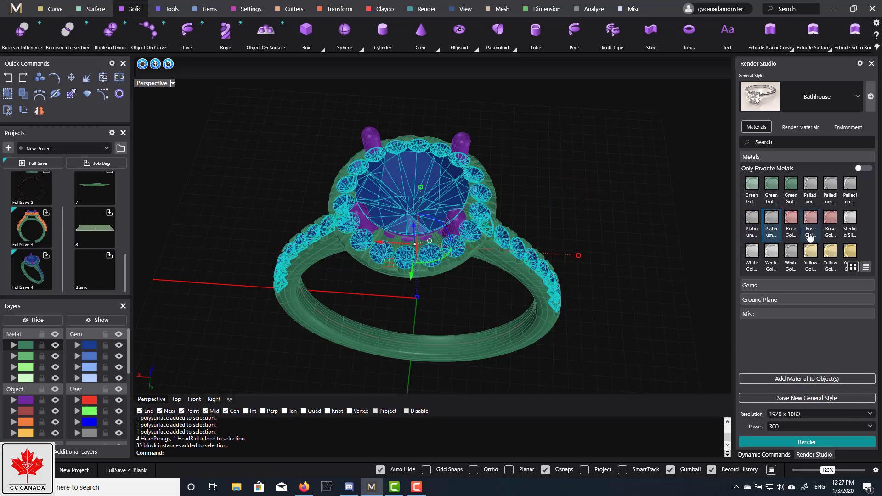
pyautogui.click(784, 285)
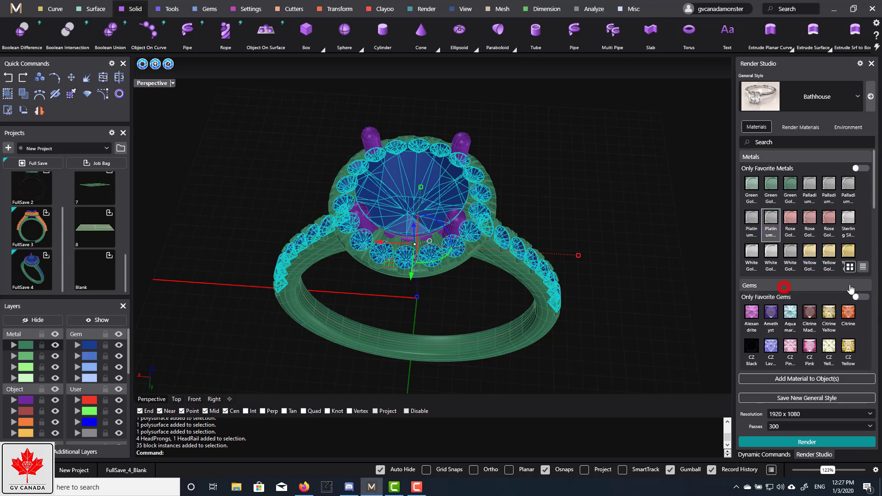
pyautogui.scroll(-3, 828, 299)
pyautogui.click(791, 323)
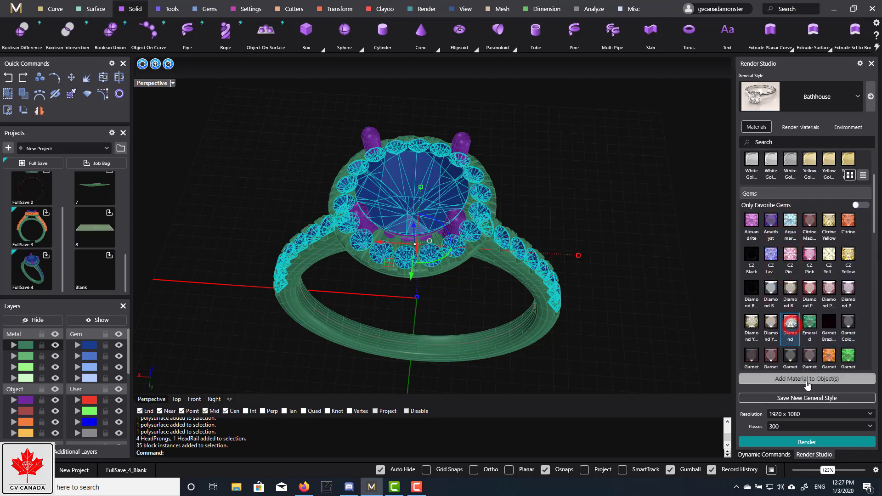
pyautogui.click(800, 379)
pyautogui.scroll(-5, 643, 248)
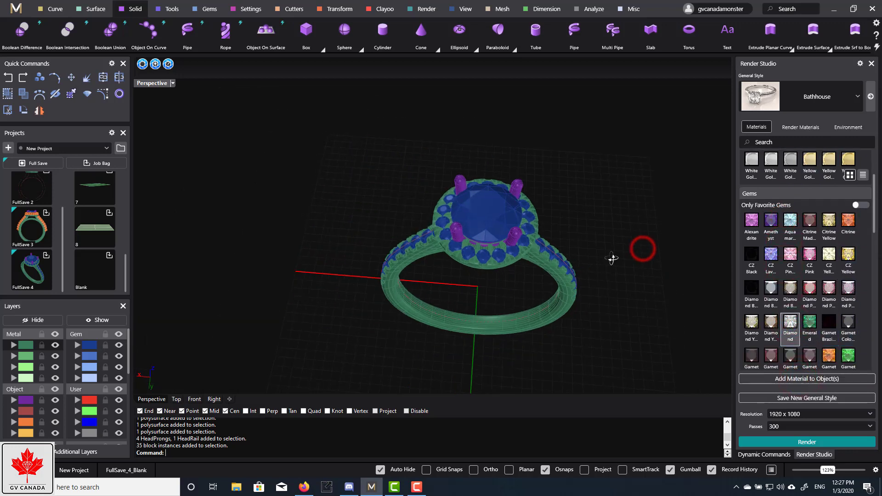
pyautogui.scroll(5, 525, 266)
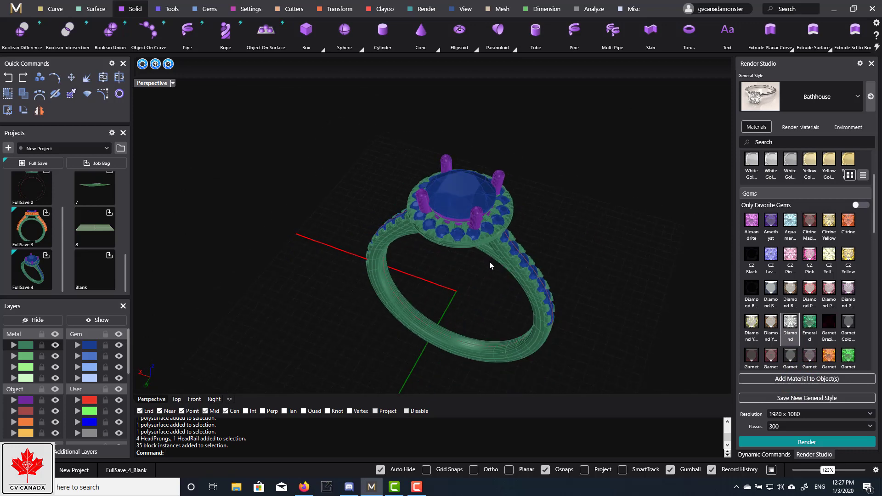
# Choose the Arcade general render style for the ring scene.
pyautogui.click(819, 102)
pyautogui.scroll(1, 812, 148)
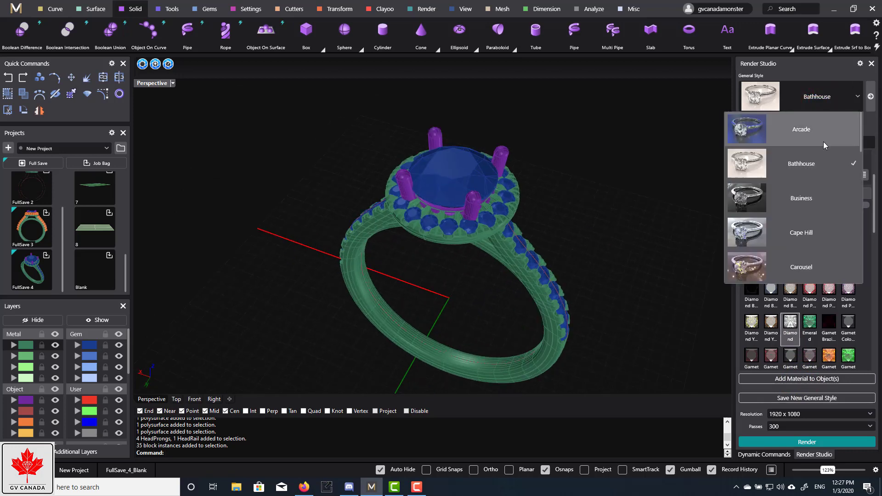
pyautogui.click(824, 142)
pyautogui.click(632, 171)
pyautogui.moveTo(597, 204); pyautogui.dragTo(605, 208, button='right')
# Set render passes to 150 and start the Cycles render.
pyautogui.click(818, 442)
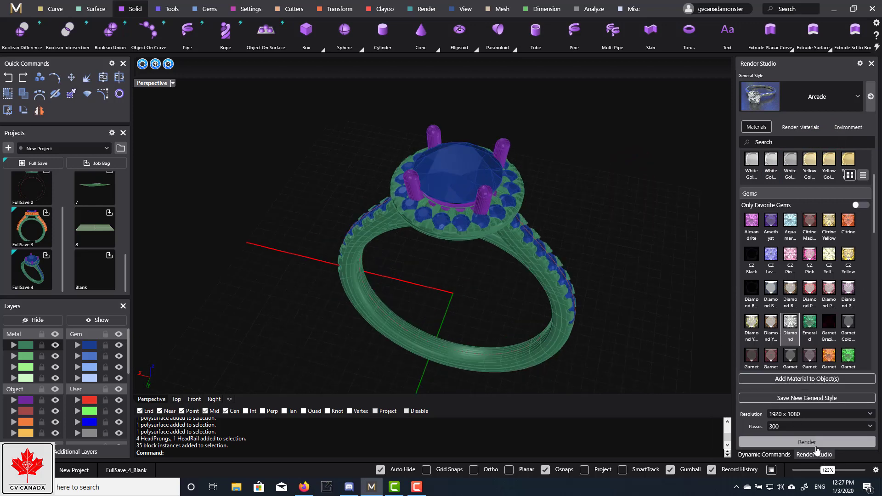
pyautogui.click(828, 431)
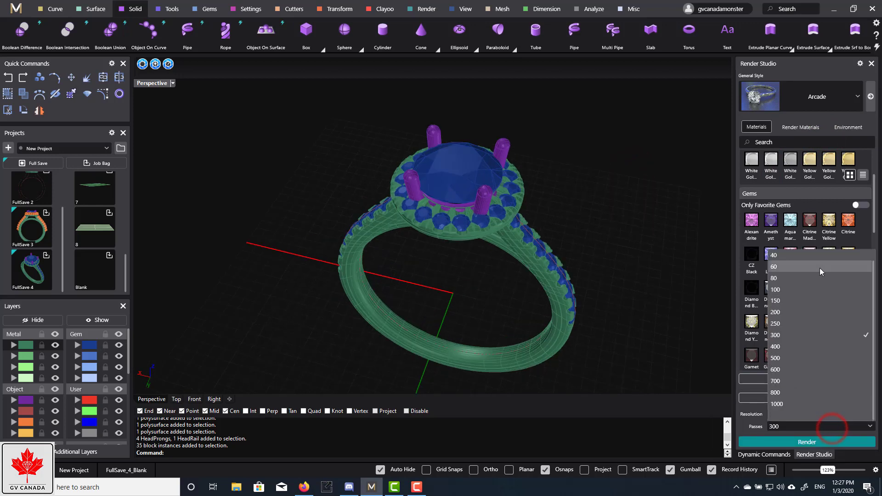
pyautogui.click(806, 301)
pyautogui.click(791, 442)
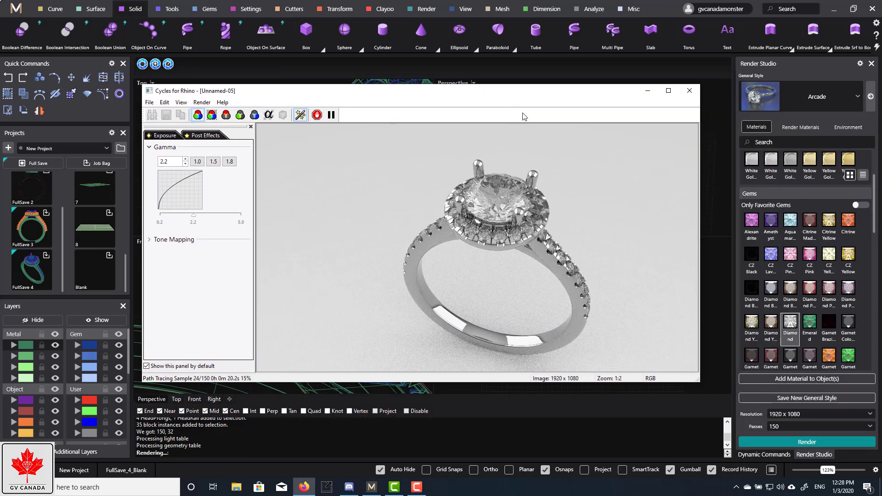
# Maximize the Cycles render window, inspect the render at 1:1 zoom, then close it.
pyautogui.click(537, 100)
pyautogui.doubleClick(538, 100)
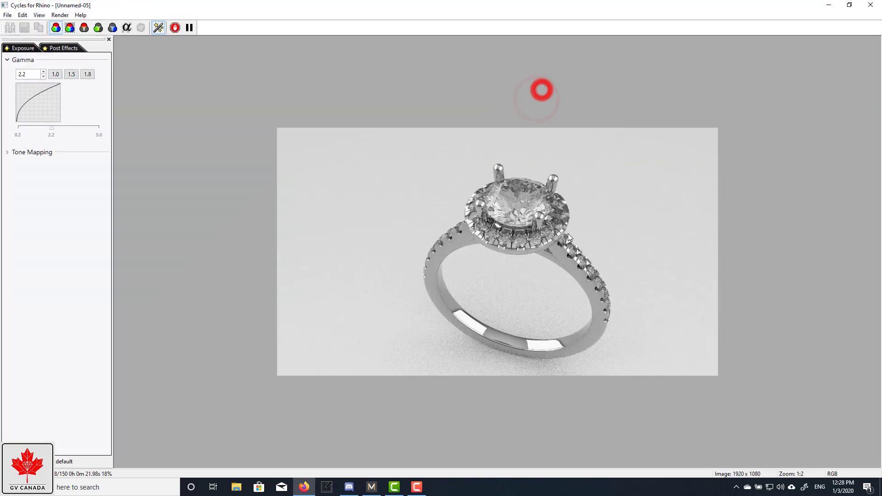
pyautogui.click(542, 87)
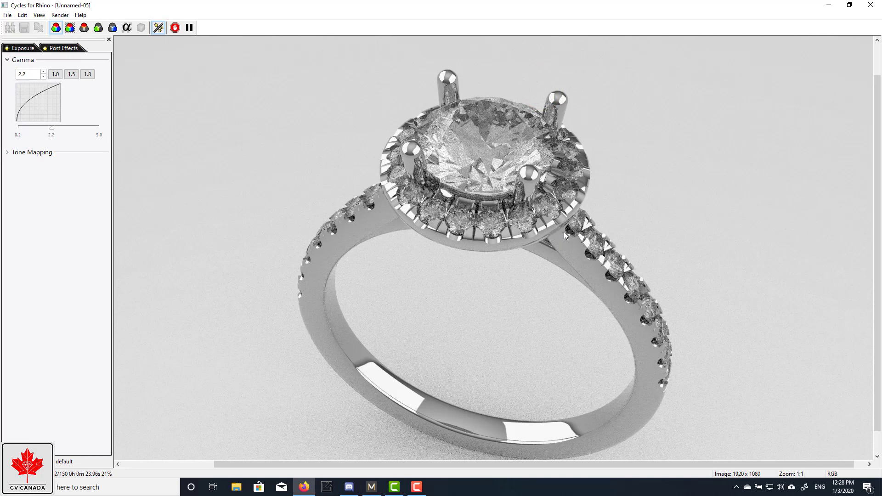
pyautogui.scroll(1, 559, 227)
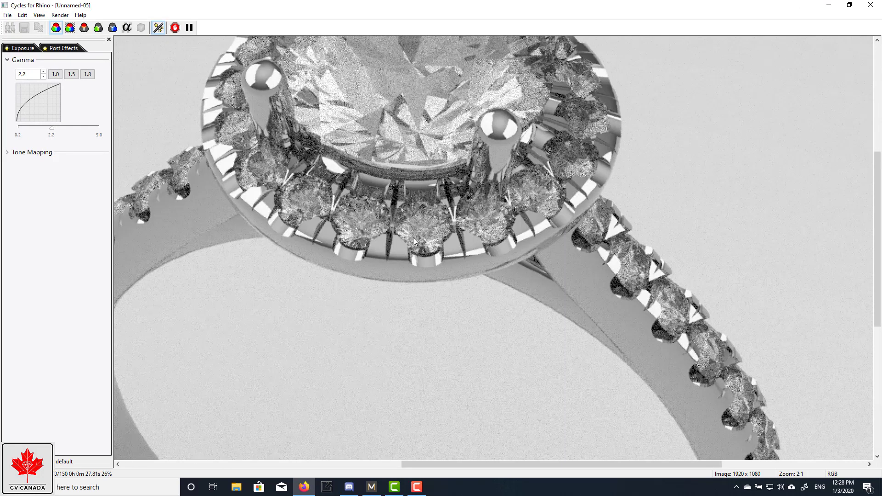
pyautogui.scroll(-1, 412, 238)
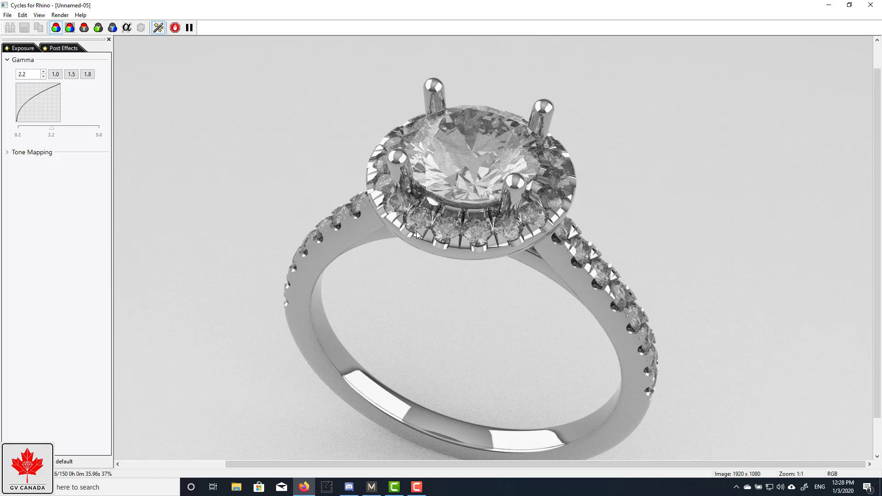
pyautogui.scroll(-1, 417, 230)
pyautogui.scroll(1, 561, 258)
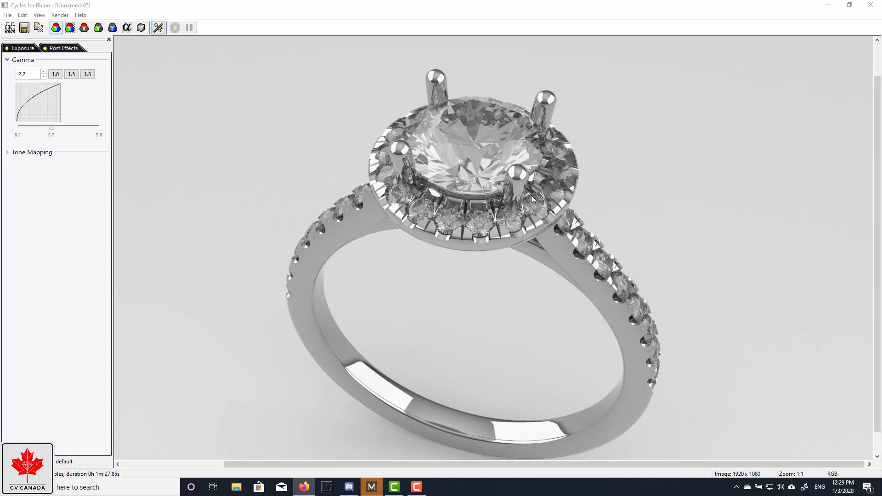
pyautogui.click(870, 6)
# Discard the render, maximize Perspective, and disable the Environment tab's built-in Groundplane.
pyautogui.click(502, 242)
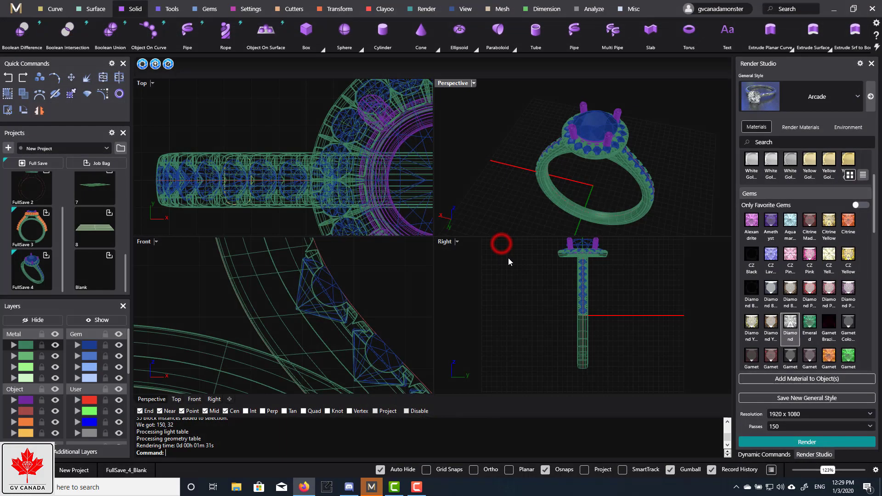
pyautogui.doubleClick(453, 83)
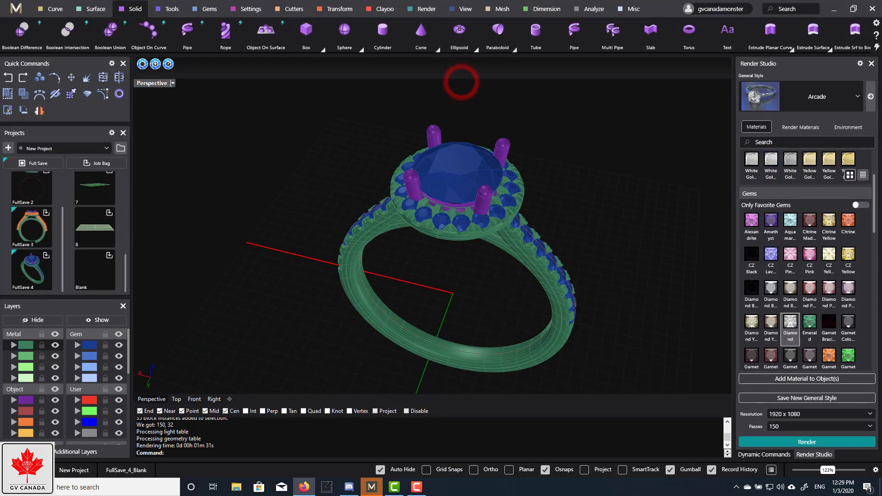
pyautogui.click(800, 127)
pyautogui.click(848, 127)
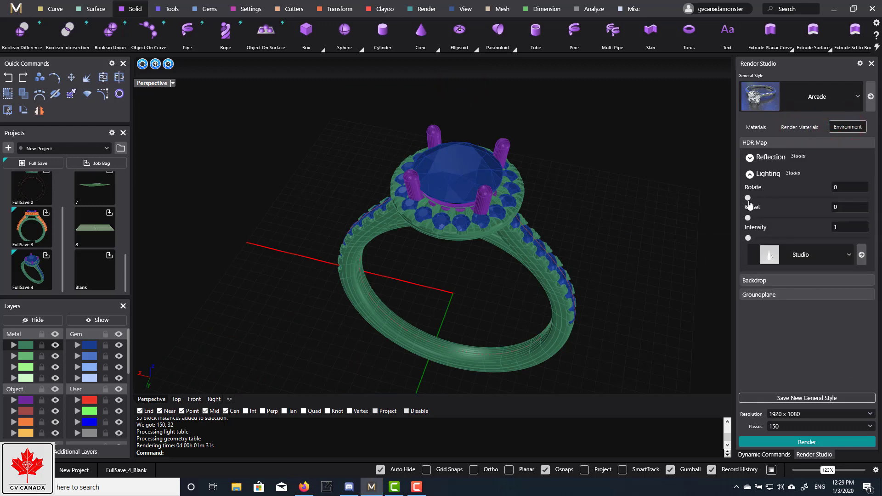
pyautogui.click(791, 297)
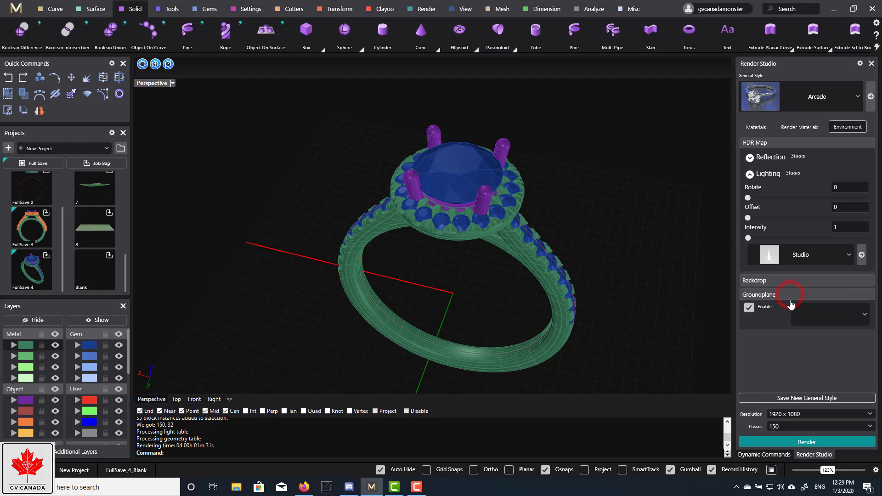
pyautogui.click(749, 308)
pyautogui.scroll(-5, 482, 272)
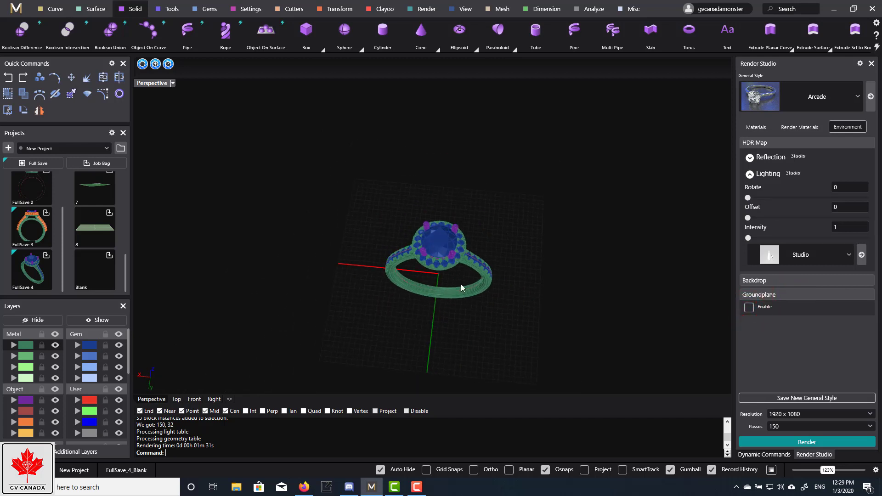
# Draw a large rectangle around the ring and fill it with a planar surface.
pyautogui.click(283, 179)
pyautogui.click(53, 9)
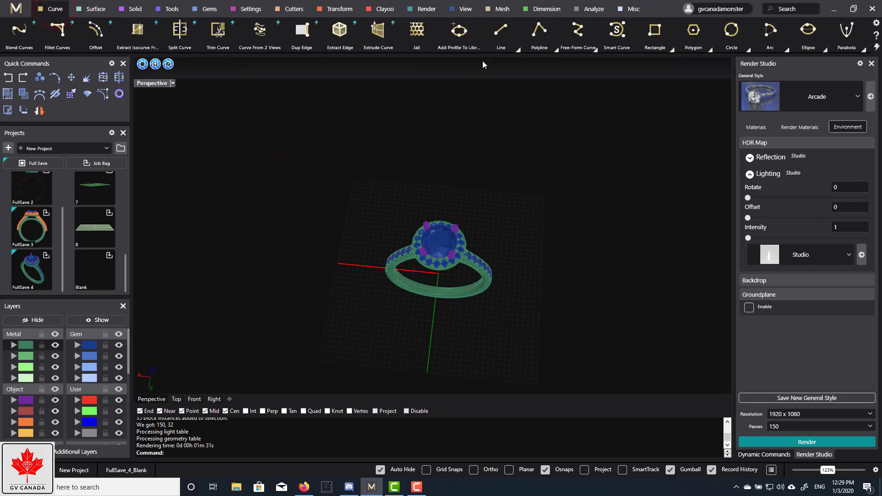
pyautogui.click(657, 36)
pyautogui.scroll(-5, 364, 208)
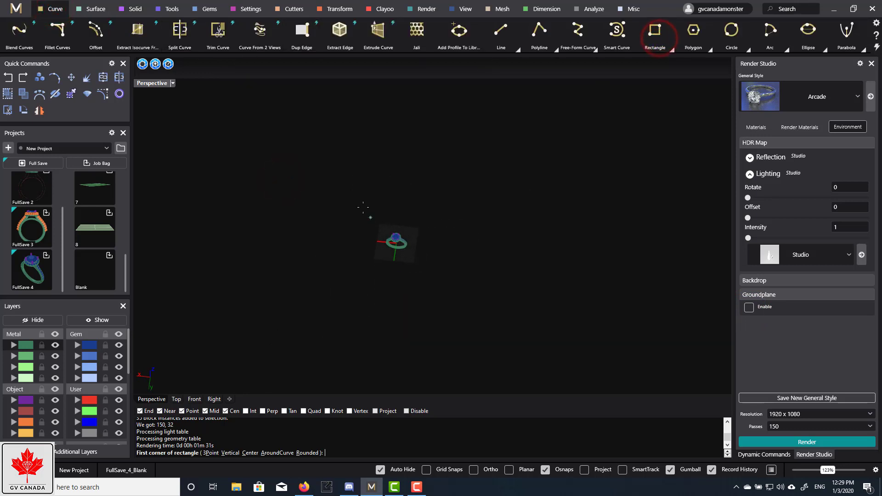
pyautogui.click(319, 134)
pyautogui.click(536, 385)
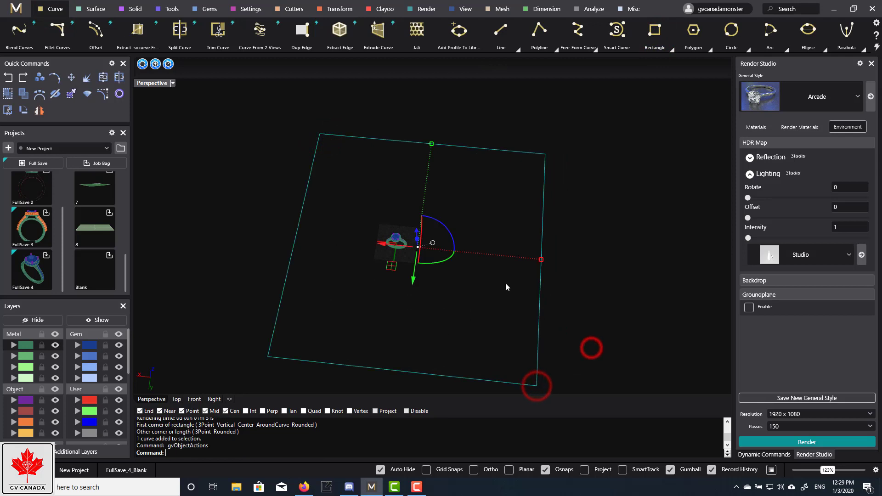
pyautogui.click(533, 357)
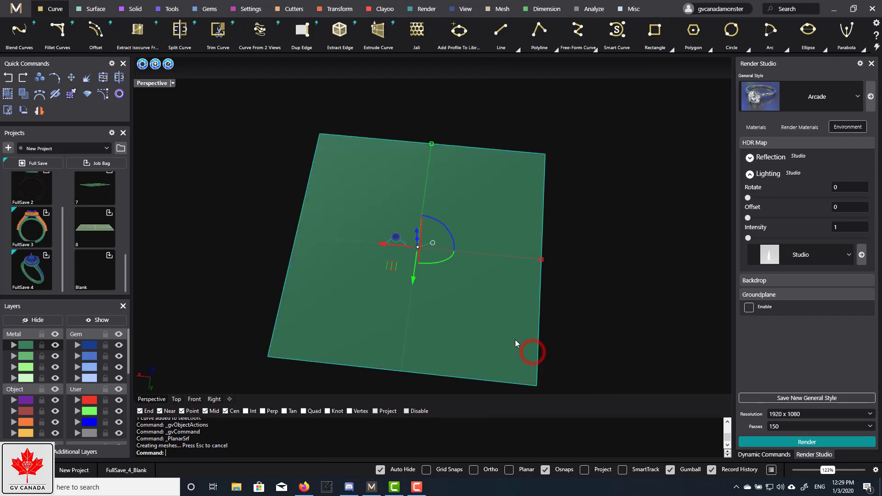
# Lower the planar surface beneath the ring and select it as the floor.
pyautogui.moveTo(528, 351); pyautogui.dragTo(536, 240, button='right')
pyautogui.moveTo(454, 211)
pyautogui.mouseDown()
pyautogui.moveTo(452, 249)
pyautogui.moveTo(452, 228)
pyautogui.mouseUp()
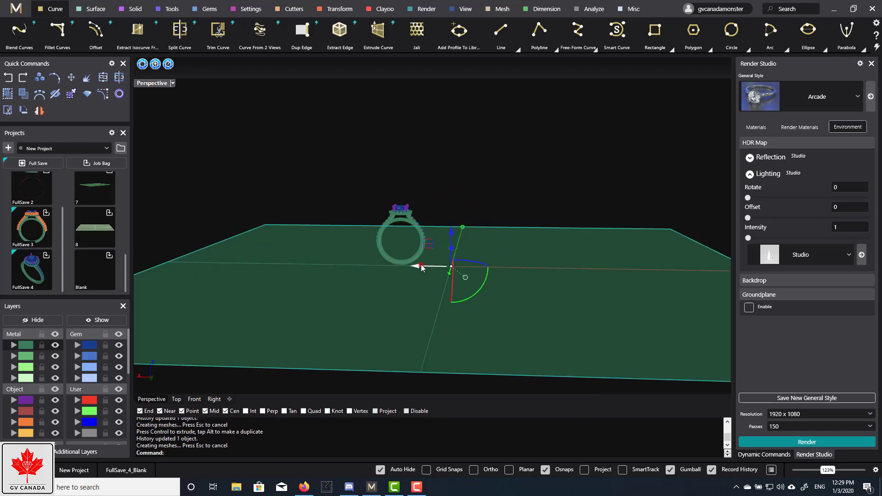
pyautogui.moveTo(476, 203); pyautogui.dragTo(497, 280, button='right')
pyautogui.scroll(5, 378, 232)
pyautogui.moveTo(379, 233); pyautogui.dragTo(559, 289, button='right')
pyautogui.click(573, 307)
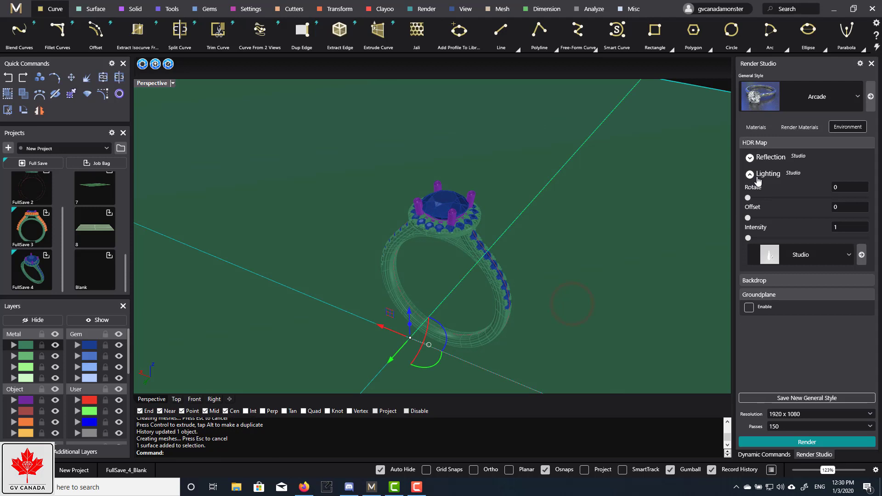
# Open the Rhino Materials editor with the Materials command.
pyautogui.click(755, 128)
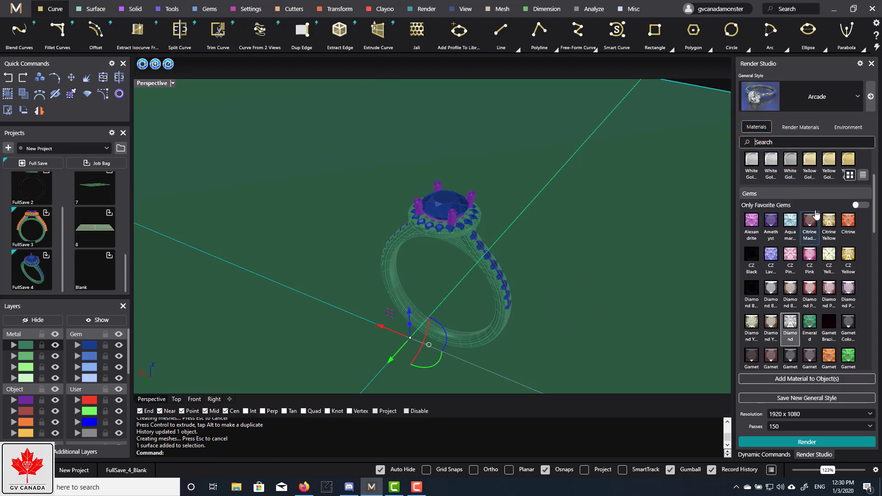
pyautogui.scroll(3, 822, 188)
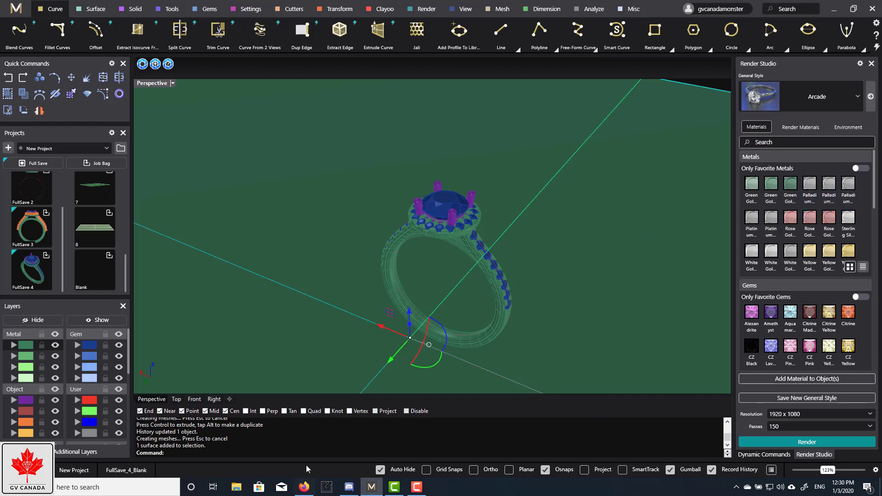
pyautogui.write('Materials')
pyautogui.press('Return')
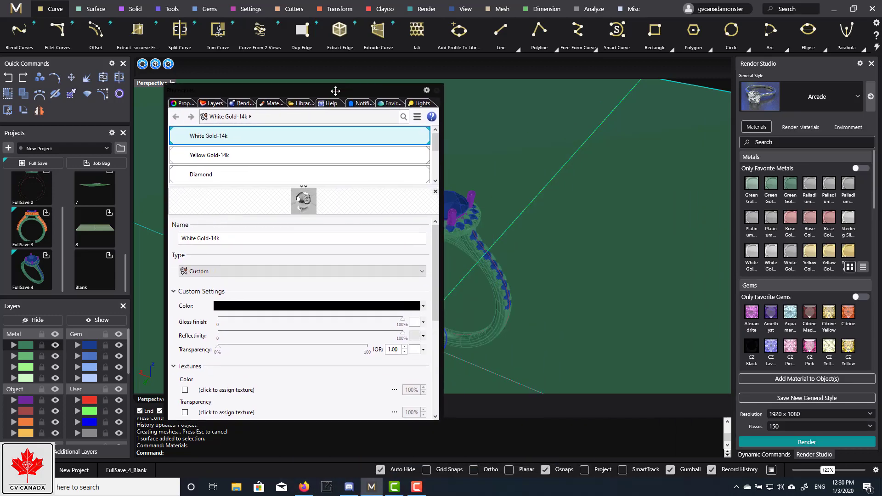
# Move the Materials editor beside the model and browse Platinum Ruthenium, White Gold-14k and Diamond.
pyautogui.moveTo(335, 89); pyautogui.dragTo(275, 88)
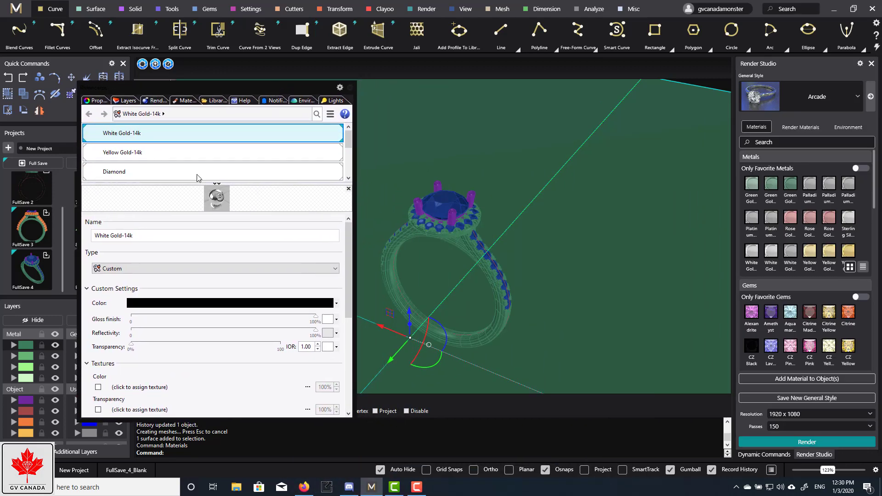
pyautogui.scroll(-5, 221, 163)
pyautogui.scroll(4, 255, 154)
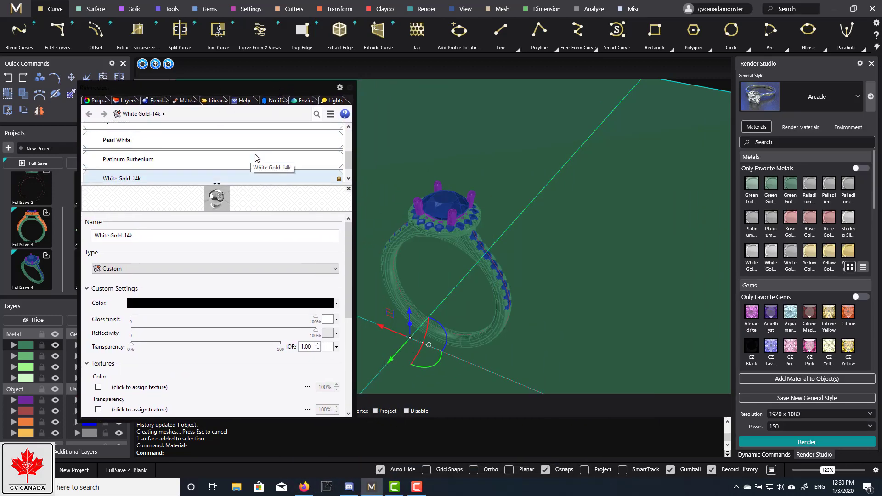
pyautogui.scroll(-1, 260, 151)
pyautogui.scroll(-2, 259, 151)
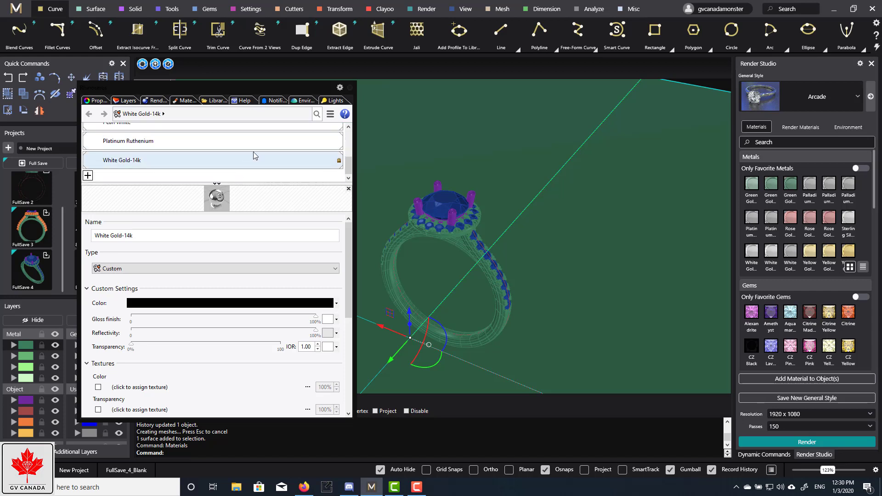
pyautogui.scroll(4, 253, 154)
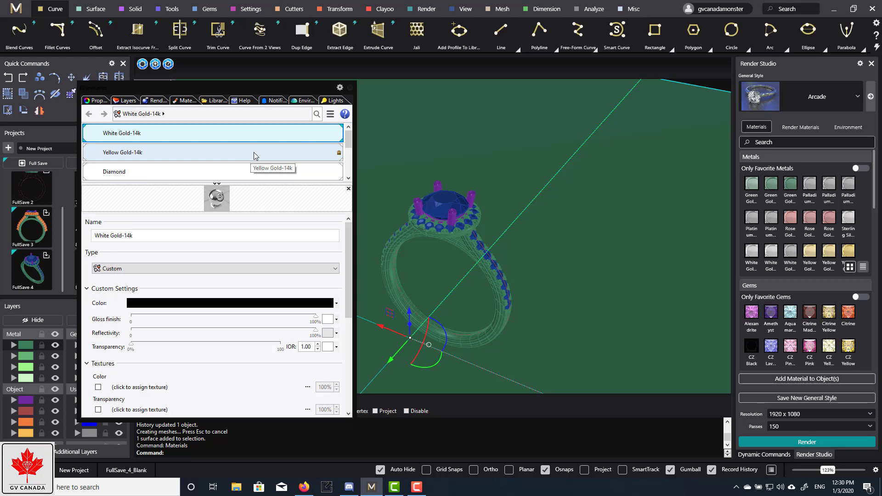
pyautogui.scroll(-5, 253, 156)
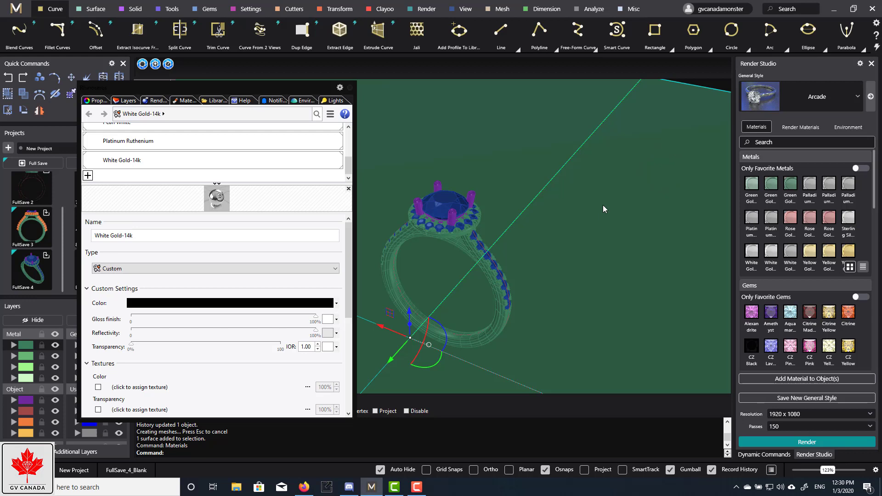
# Add a new Metal material named Metal Ground Plane.
pyautogui.click(87, 176)
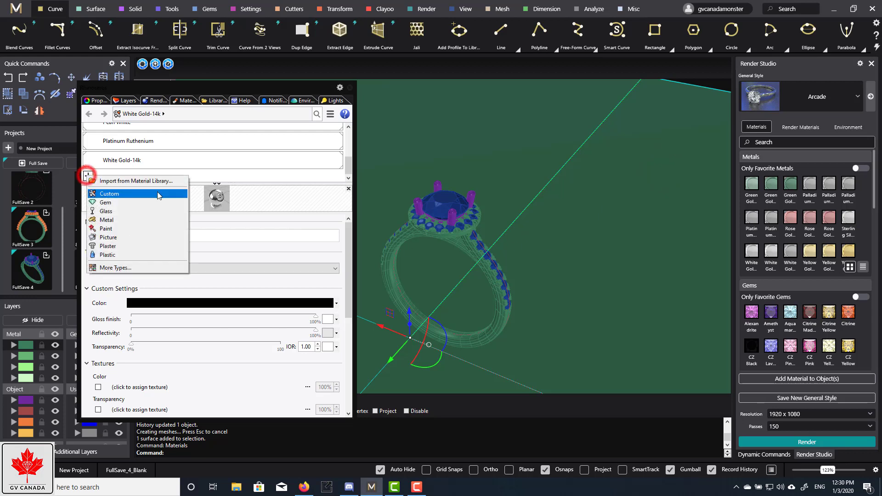
pyautogui.click(143, 221)
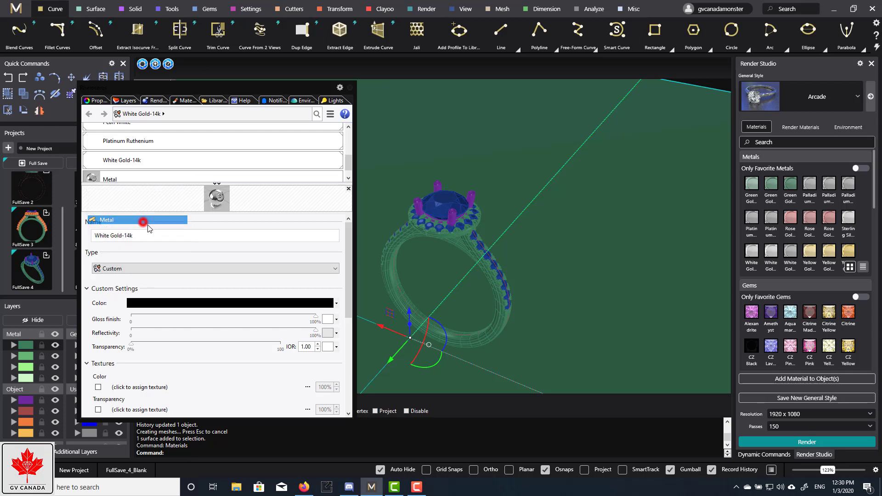
pyautogui.click(138, 158)
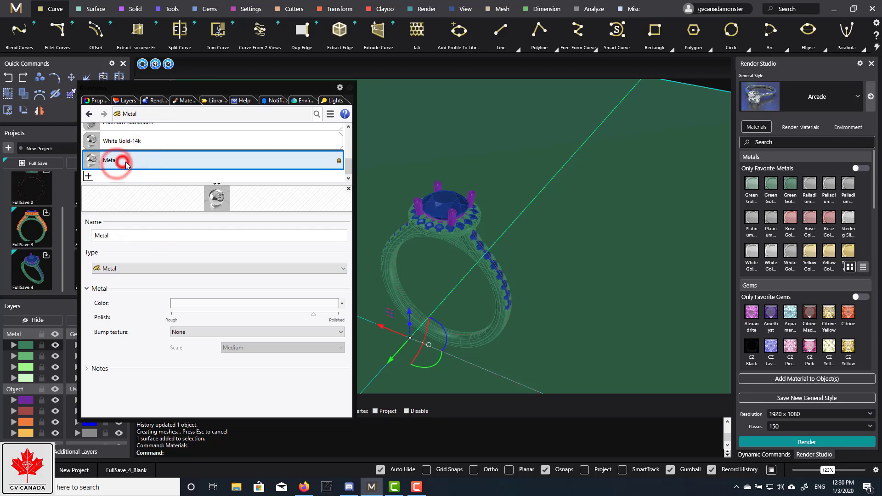
pyautogui.click(127, 164)
pyautogui.click(129, 165)
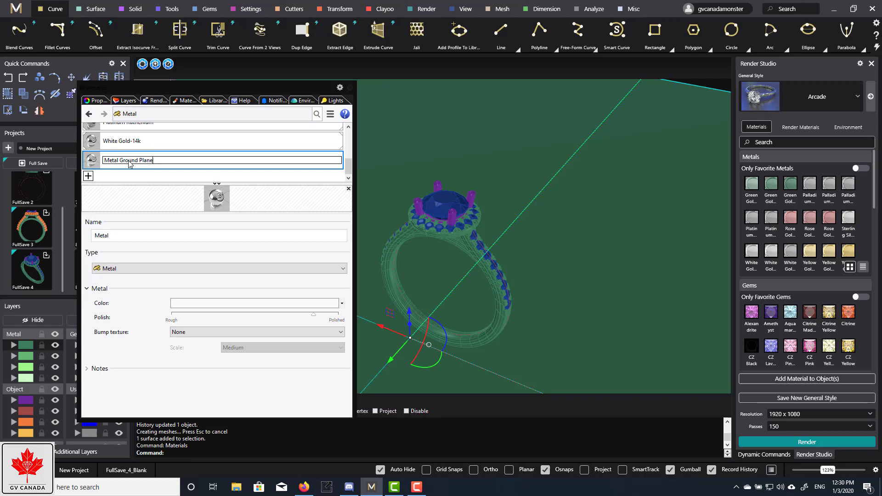
pyautogui.press('Return')
# Give Metal Ground Plane a dark grey colour and slightly lower polish.
pyautogui.click(152, 161)
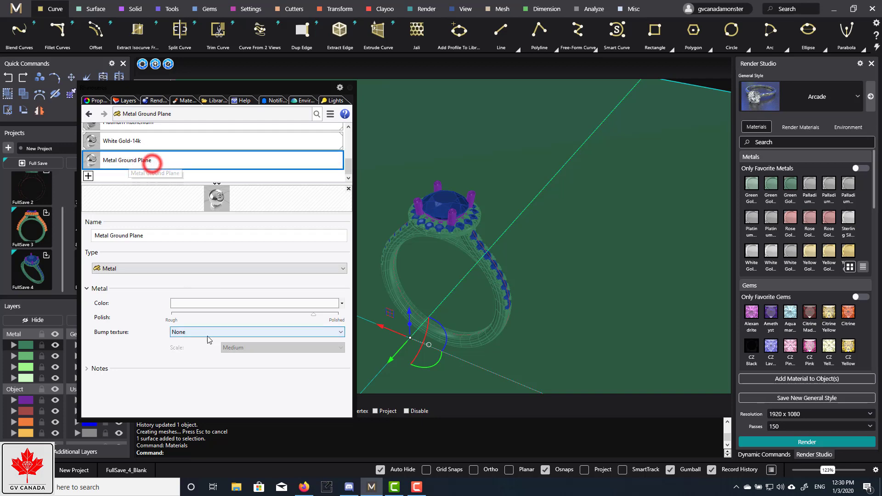
pyautogui.click(191, 302)
pyautogui.click(388, 244)
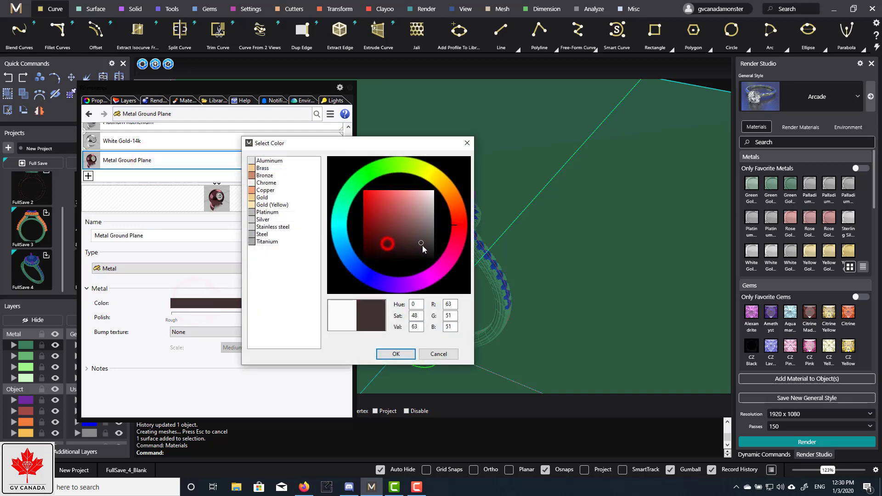
pyautogui.click(435, 247)
pyautogui.click(397, 354)
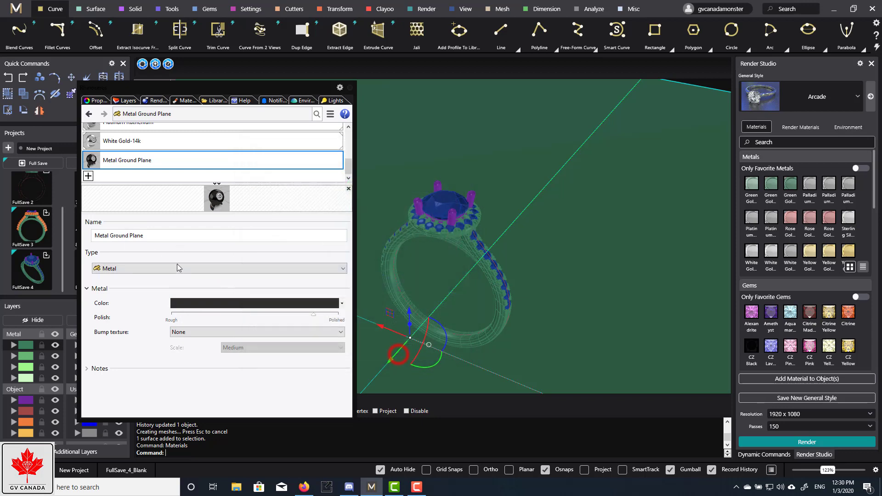
pyautogui.moveTo(313, 316); pyautogui.dragTo(300, 316)
pyautogui.moveTo(207, 85); pyautogui.dragTo(661, 99)
# Switch the Perspective view to Raytraced display and orbit to see the ring's floor reflection.
pyautogui.scroll(5, 343, 255)
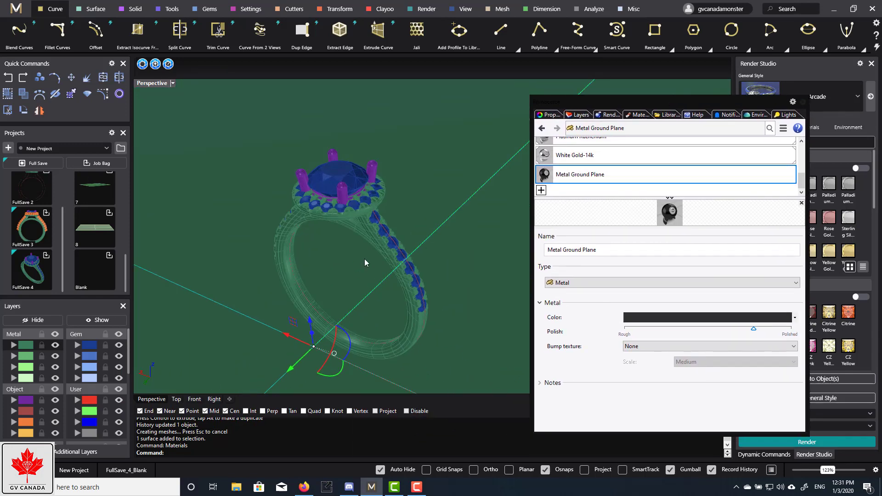
pyautogui.scroll(-2, 301, 249)
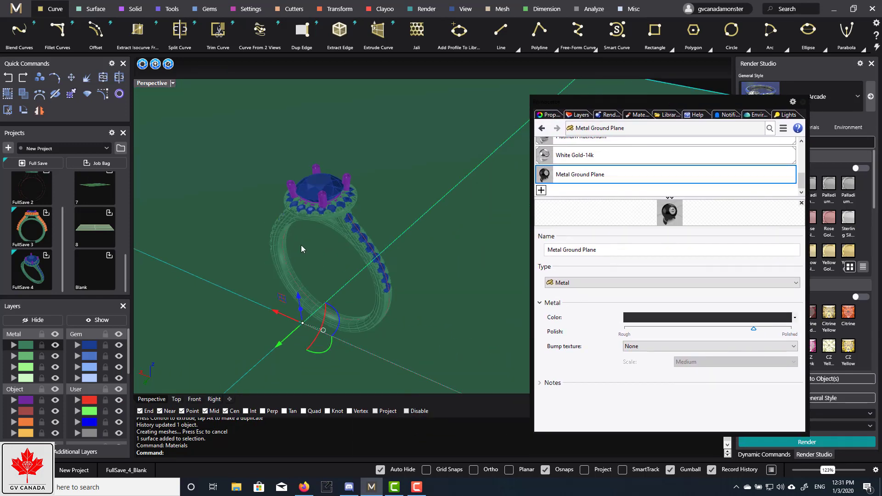
pyautogui.click(173, 84)
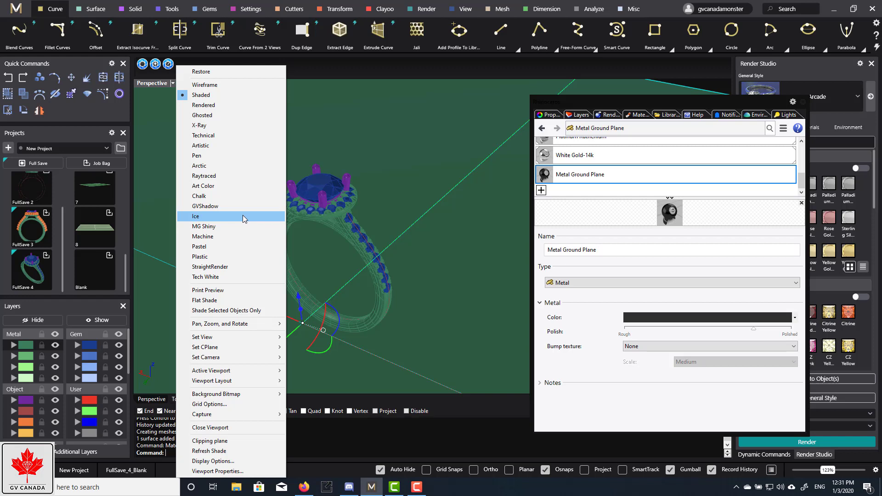
pyautogui.click(251, 176)
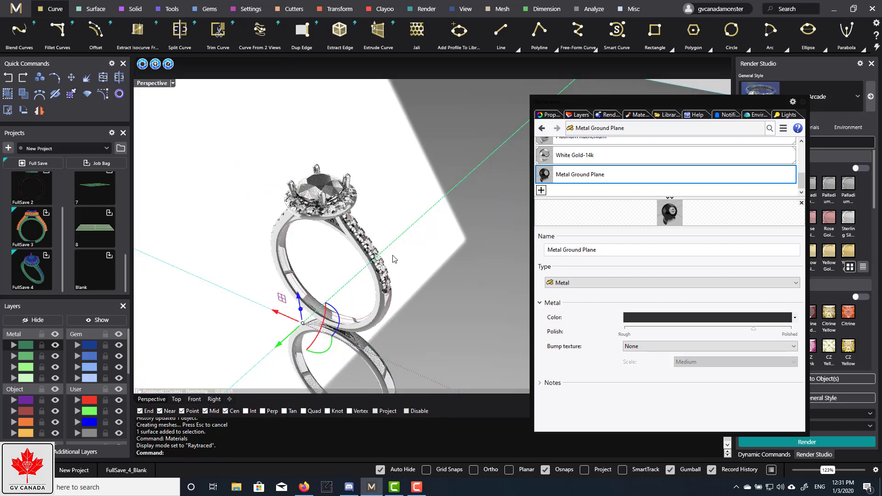
pyautogui.moveTo(369, 320); pyautogui.dragTo(389, 323, button='right')
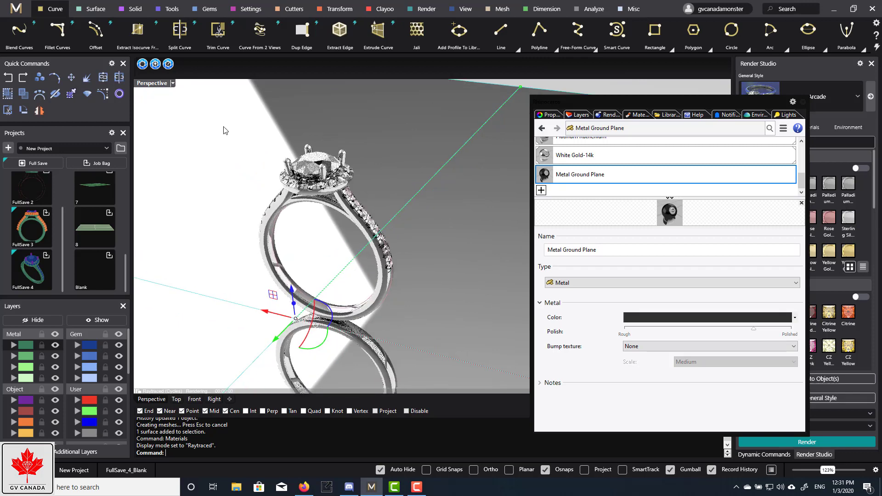
pyautogui.click(173, 83)
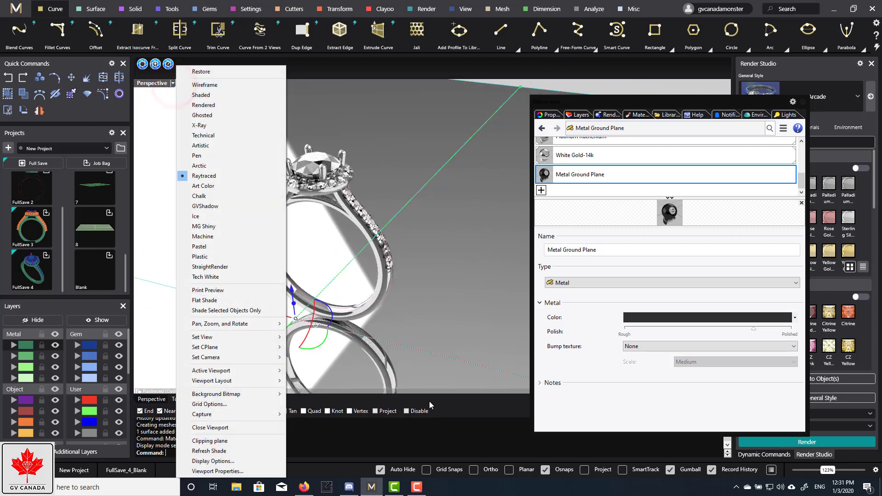
pyautogui.click(439, 353)
pyautogui.scroll(2, 373, 314)
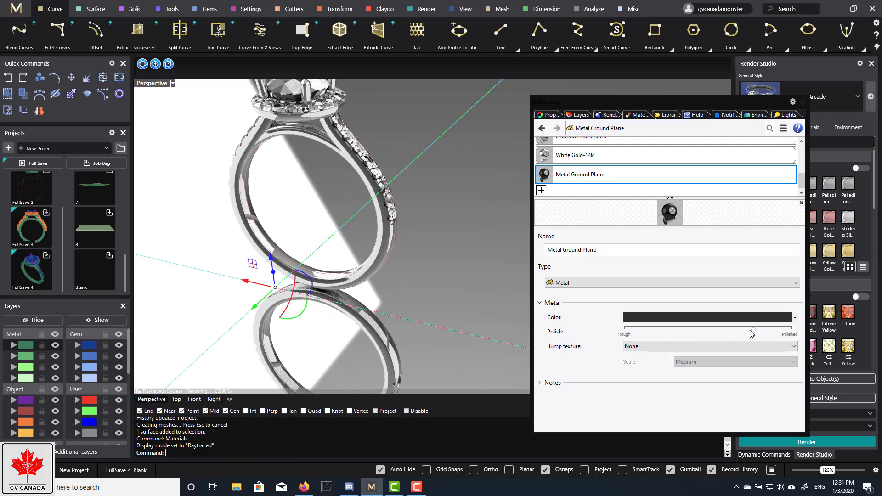
# Lower the ground metal's polish and assign Metal Ground Plane to the ground surface.
pyautogui.moveTo(753, 329)
pyautogui.mouseDown()
pyautogui.moveTo(733, 338)
pyautogui.moveTo(707, 329)
pyautogui.mouseUp()
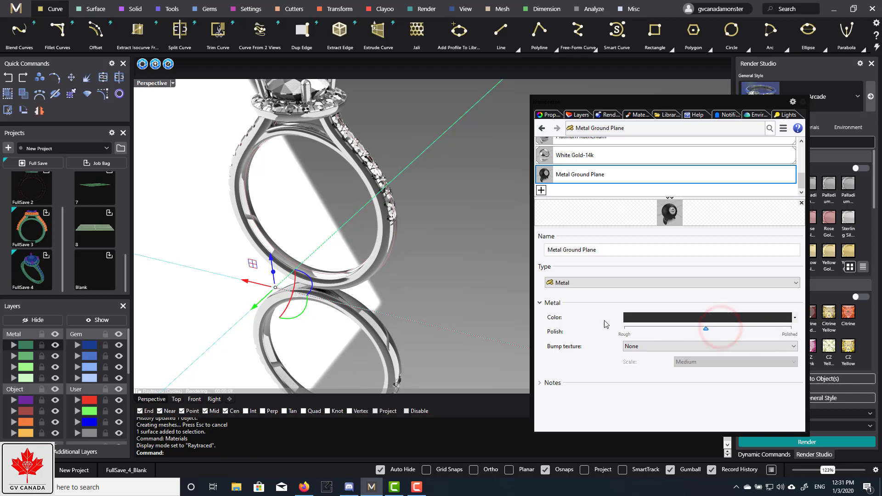
pyautogui.scroll(-2, 385, 283)
pyautogui.moveTo(385, 282); pyautogui.dragTo(404, 281, button='right')
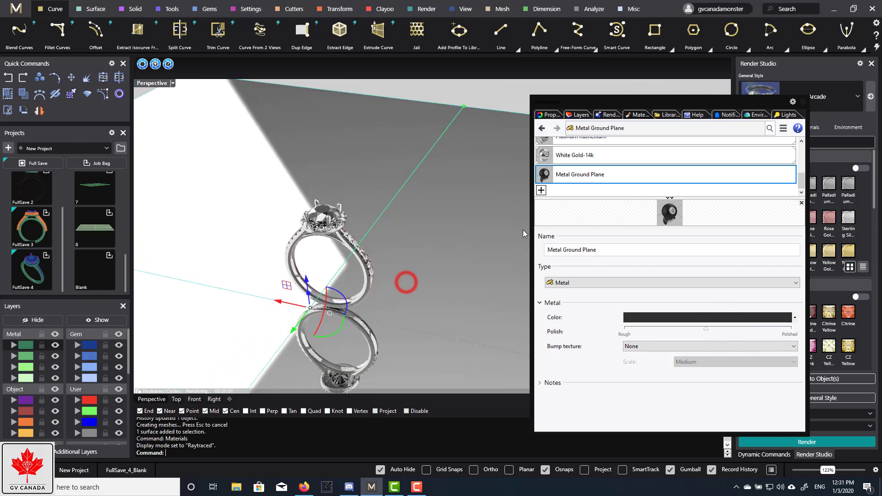
pyautogui.rightClick(560, 179)
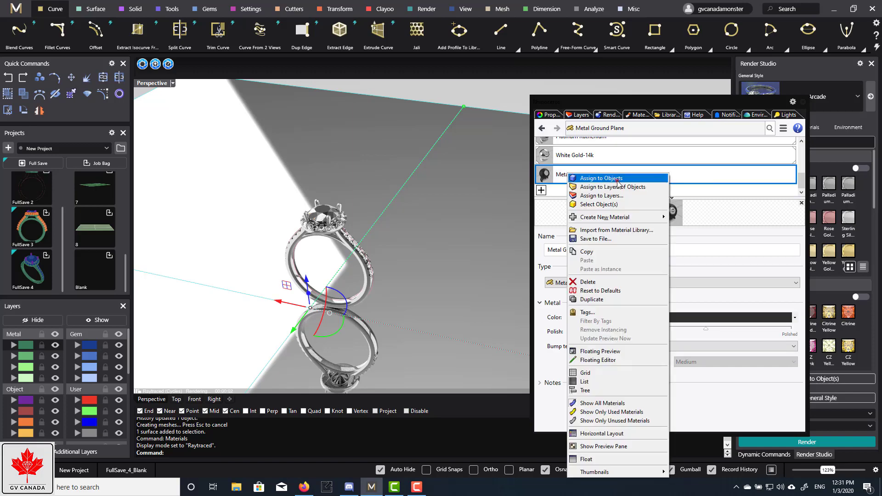
pyautogui.click(618, 179)
# Raise the Metal Ground Plane material's polish back up.
pyautogui.scroll(3, 377, 264)
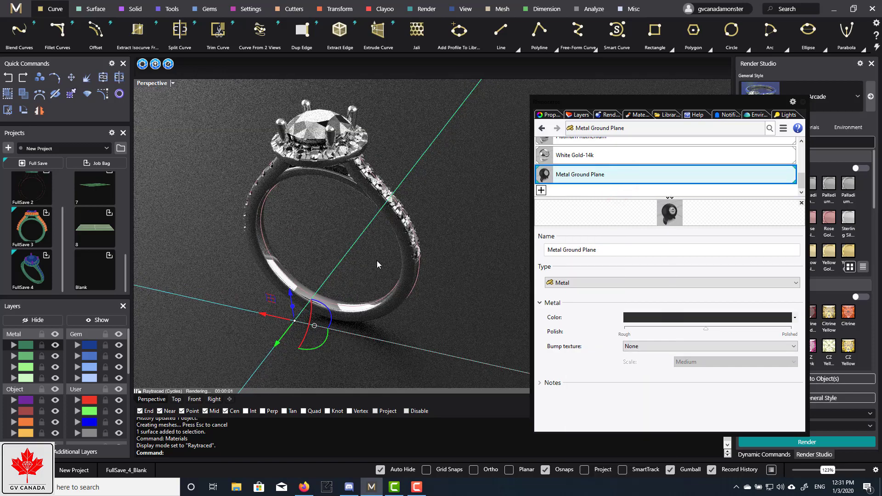
pyautogui.moveTo(379, 252); pyautogui.dragTo(383, 254, button='right')
pyautogui.rightClick(590, 175)
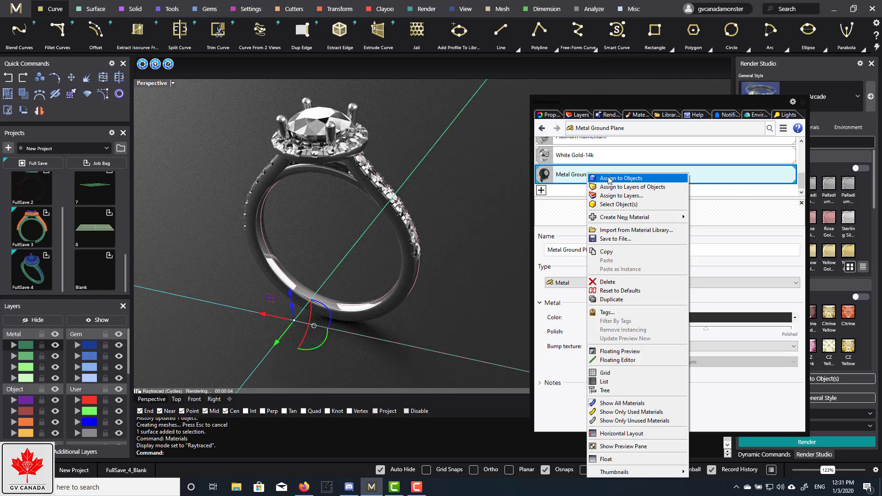
pyautogui.click(712, 332)
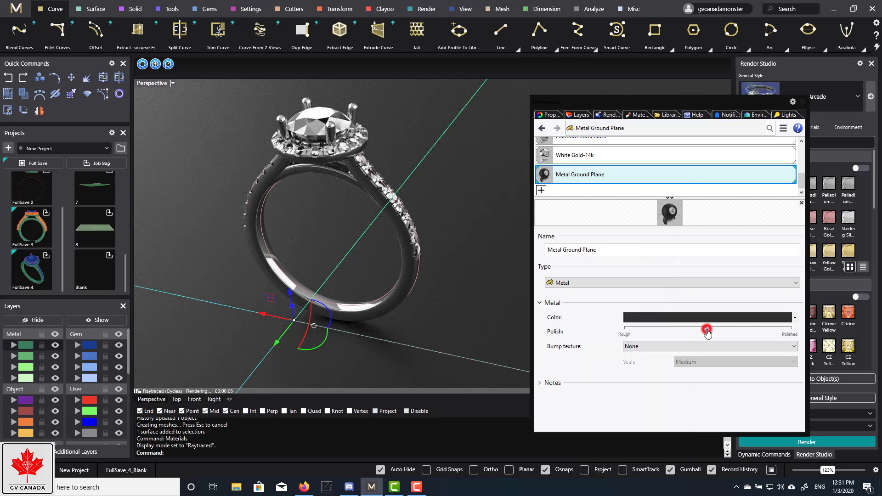
pyautogui.moveTo(705, 329); pyautogui.dragTo(738, 330)
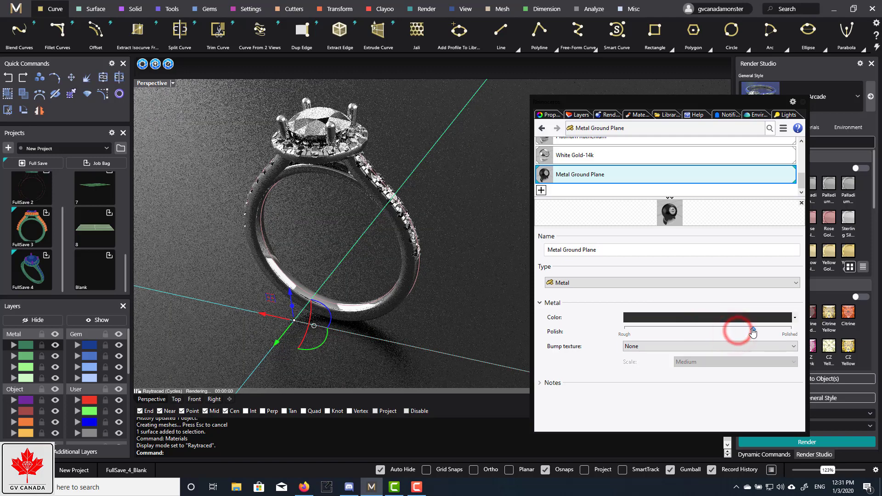
pyautogui.moveTo(735, 330); pyautogui.dragTo(754, 330)
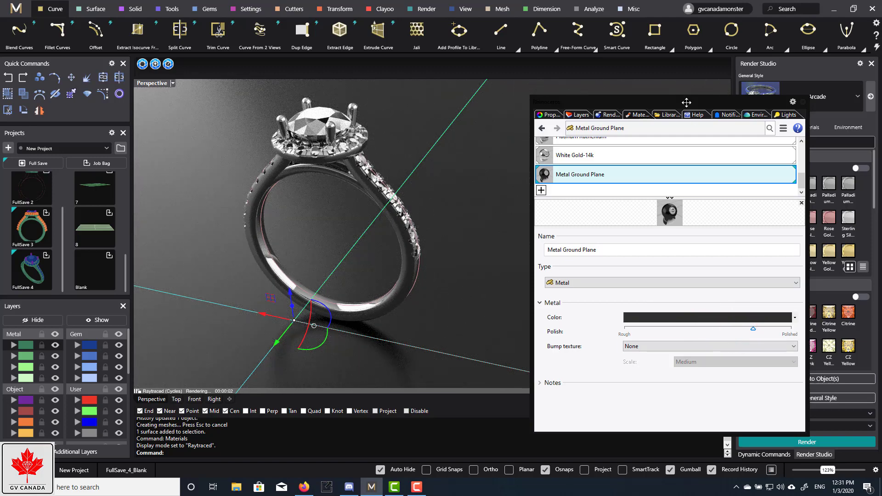
# Orbit to a lower side view of the raytraced ring and deselect the ground surface.
pyautogui.moveTo(470, 245); pyautogui.dragTo(372, 244, button='right')
pyautogui.scroll(2, 372, 244)
pyautogui.scroll(3, 376, 224)
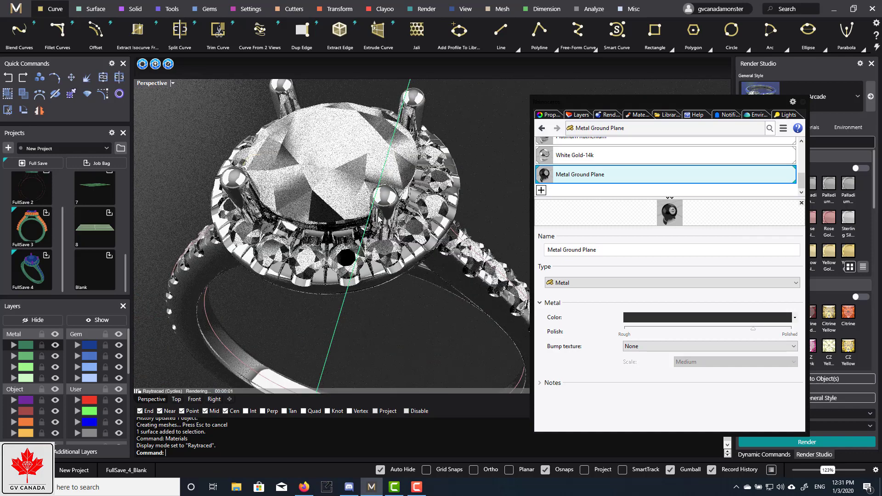
pyautogui.scroll(-5, 330, 187)
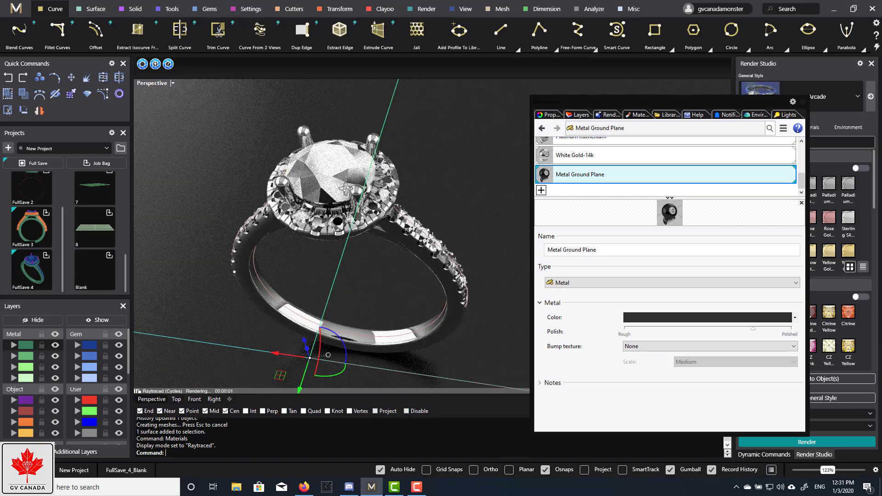
pyautogui.moveTo(330, 187); pyautogui.dragTo(394, 200, button='right')
pyautogui.scroll(2, 394, 200)
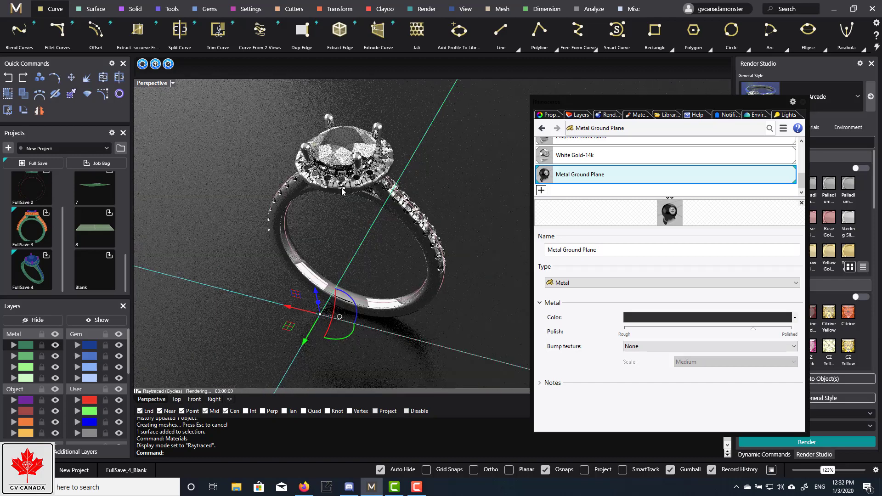
pyautogui.click(477, 196)
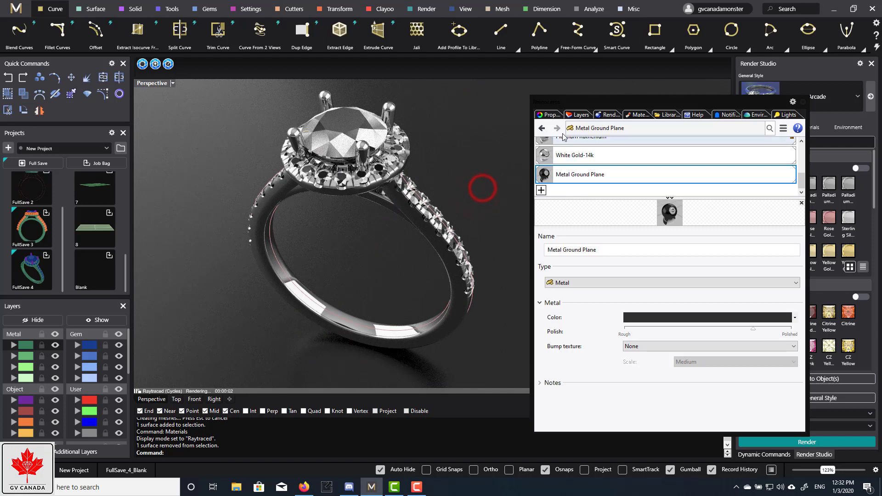
# Create a new Gem-type material named Gem, set to Diamond, in the Materials editor.
pyautogui.moveTo(566, 101); pyautogui.dragTo(545, 83)
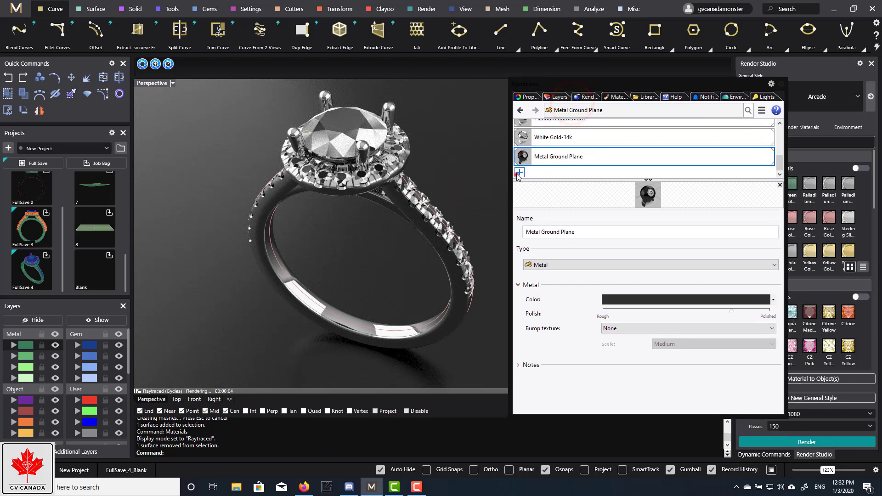
pyautogui.click(519, 172)
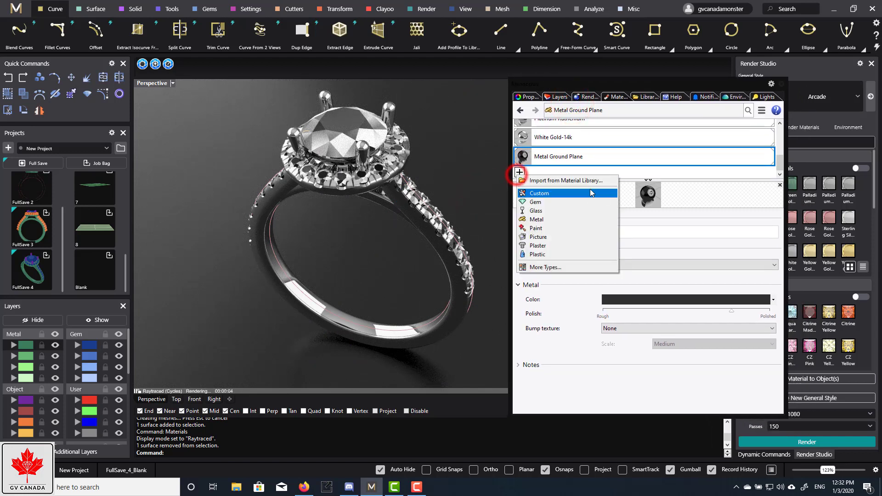
pyautogui.click(553, 201)
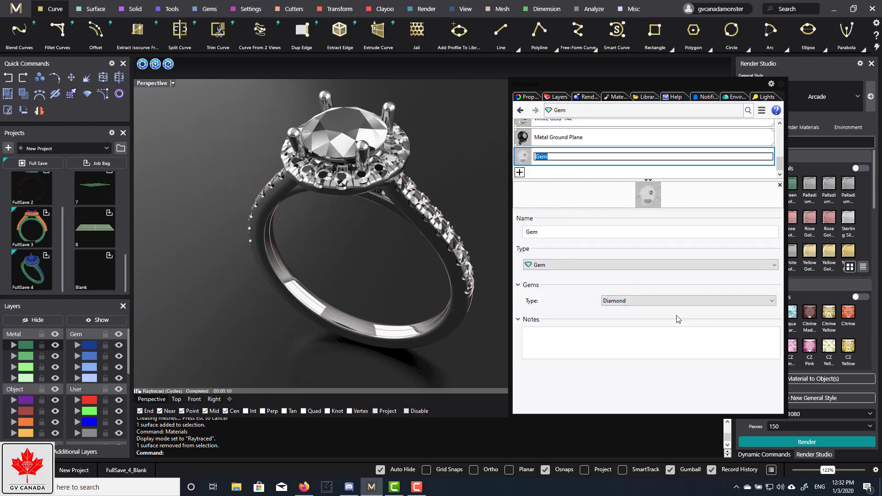
# Assign the Gem material to all 35 gems selected from the Gem layer.
pyautogui.click(85, 349)
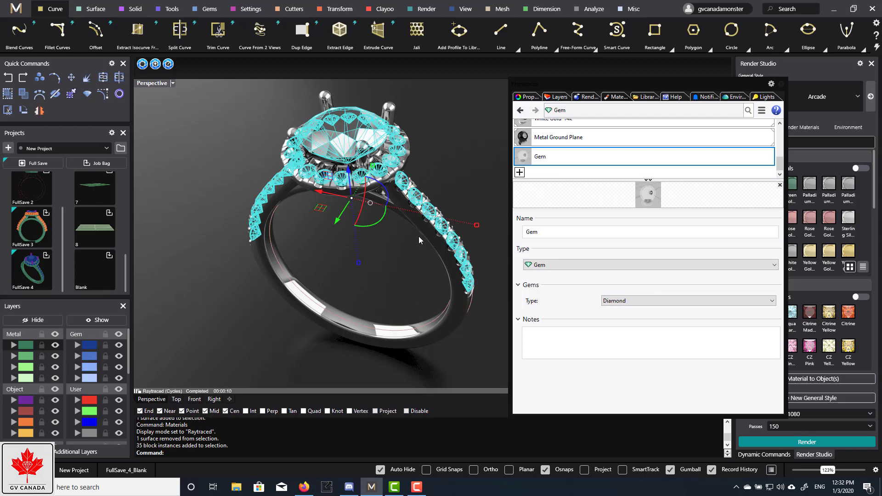
pyautogui.rightClick(572, 155)
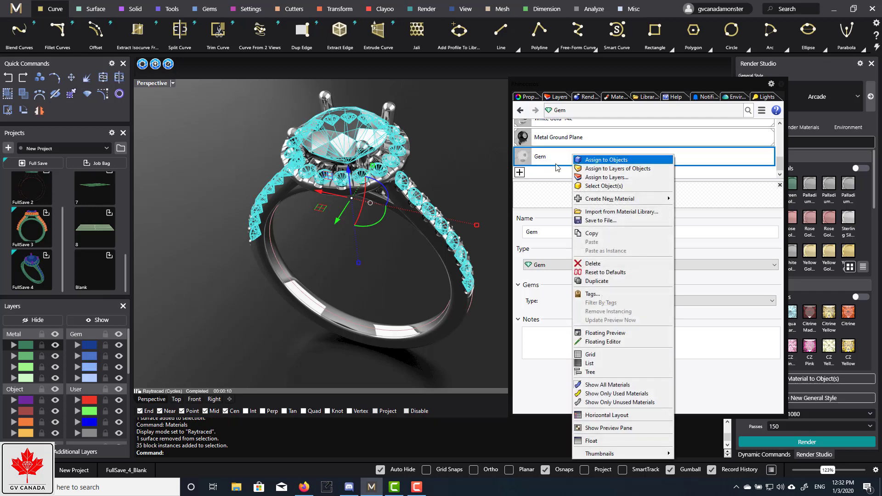
pyautogui.click(593, 159)
# Select the ground plane and orbit to a more top-down, tilted view of the ring.
pyautogui.click(452, 155)
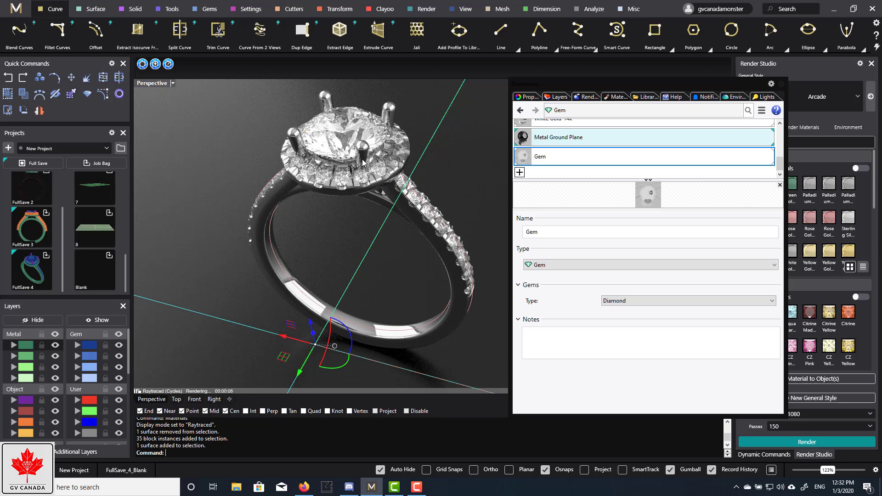
pyautogui.moveTo(381, 178); pyautogui.dragTo(389, 253, button='right')
pyautogui.scroll(6, 388, 253)
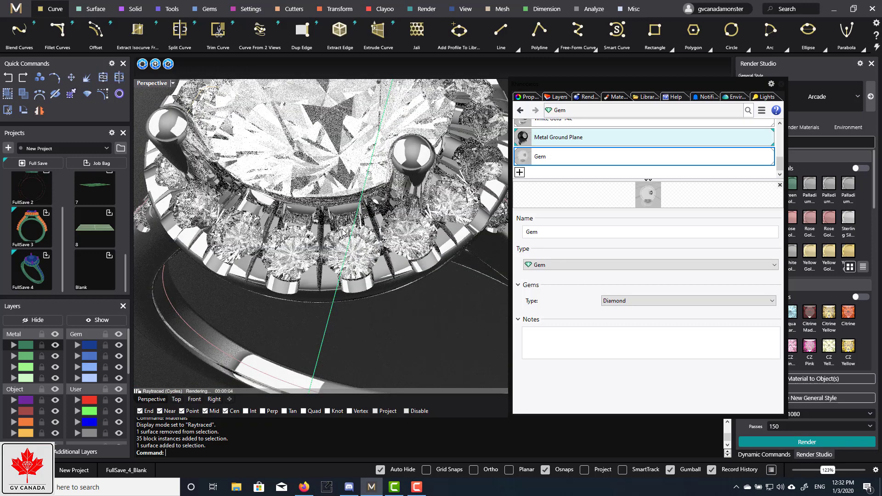
pyautogui.scroll(-8, 342, 232)
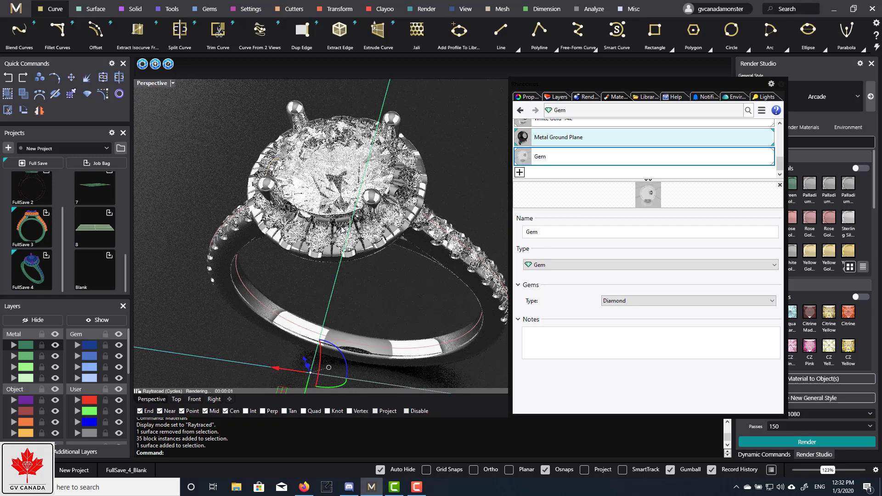
pyautogui.moveTo(366, 259); pyautogui.dragTo(362, 212, button='right')
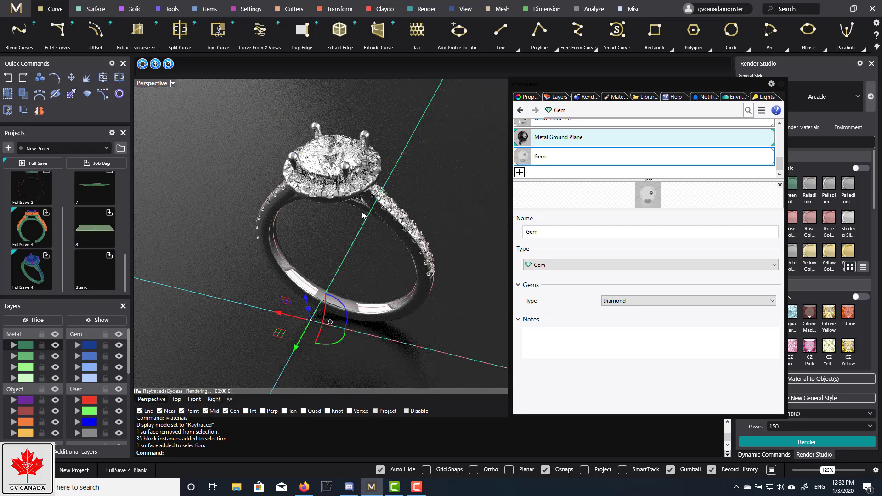
pyautogui.moveTo(346, 252); pyautogui.dragTo(408, 218, button='right')
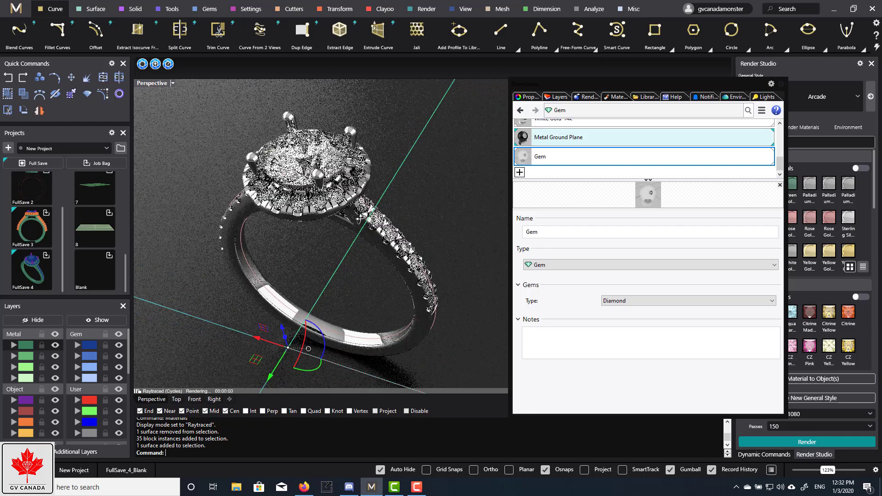
# Dock the material editor, orbit to the final angle, and start the 1920 x 1080 render.
pyautogui.doubleClick(634, 86)
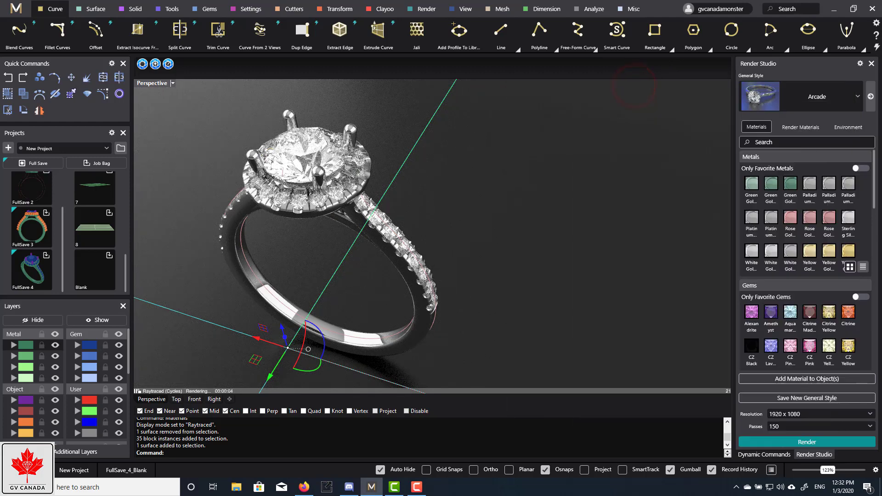
pyautogui.moveTo(430, 237); pyautogui.dragTo(443, 256, button='right')
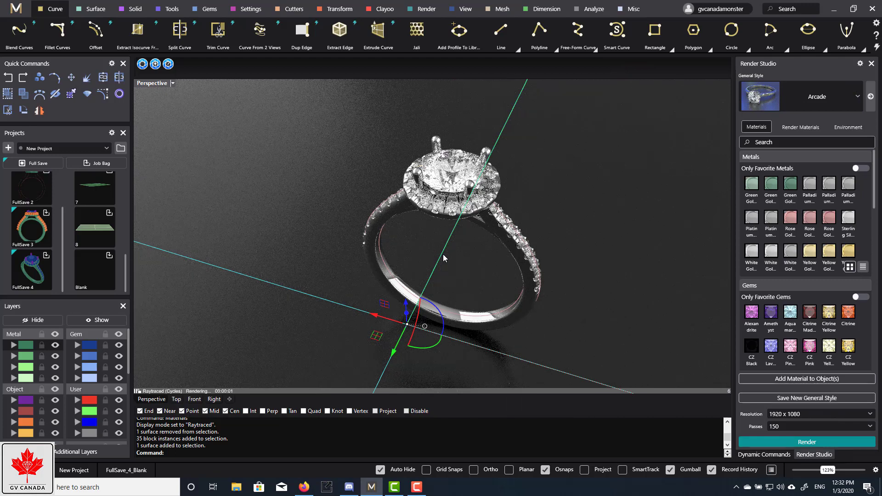
pyautogui.moveTo(513, 304); pyautogui.dragTo(486, 261, button='right')
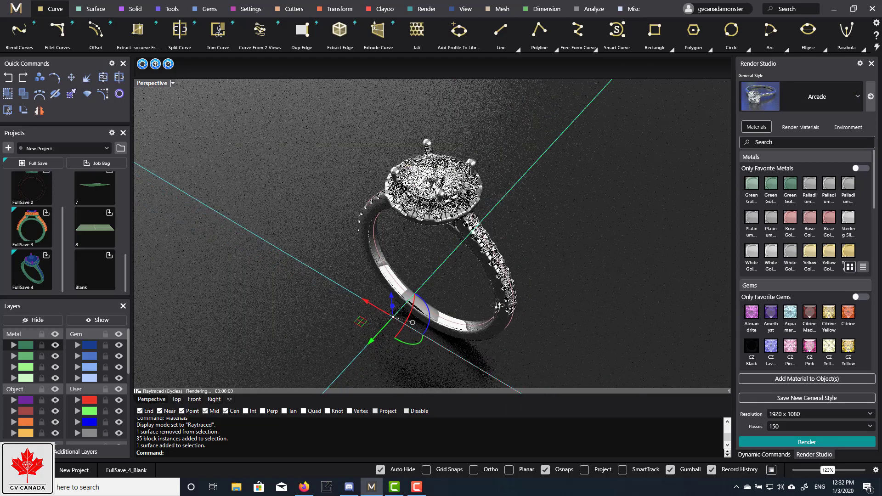
pyautogui.click(792, 442)
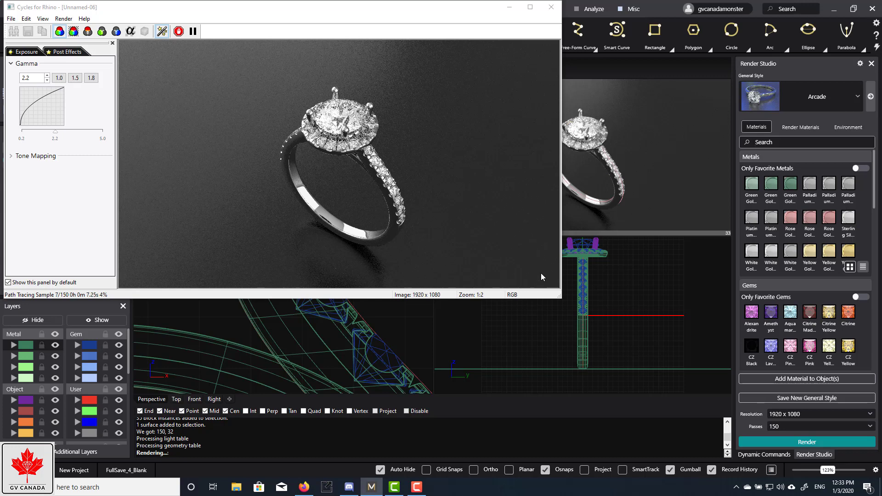
# Enlarge the Cycles render window and let the render complete all 150 samples.
pyautogui.moveTo(558, 297); pyautogui.dragTo(625, 404)
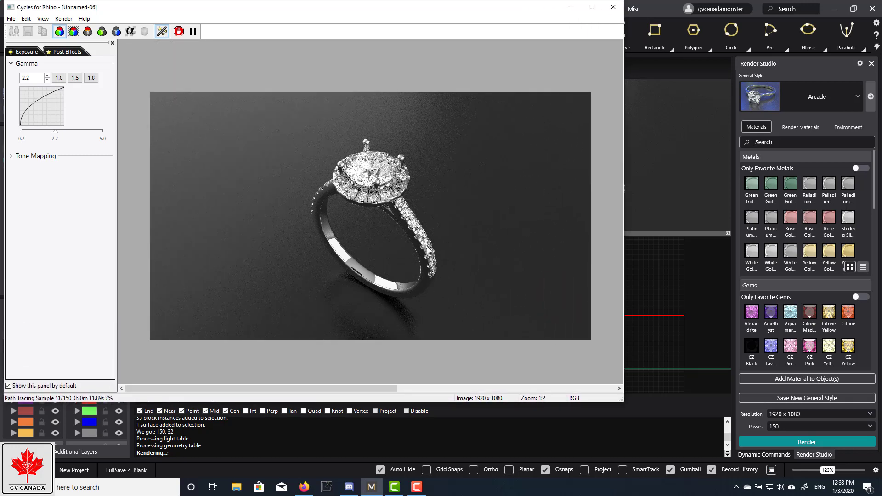
pyautogui.scroll(1, 432, 257)
pyautogui.scroll(-1, 445, 275)
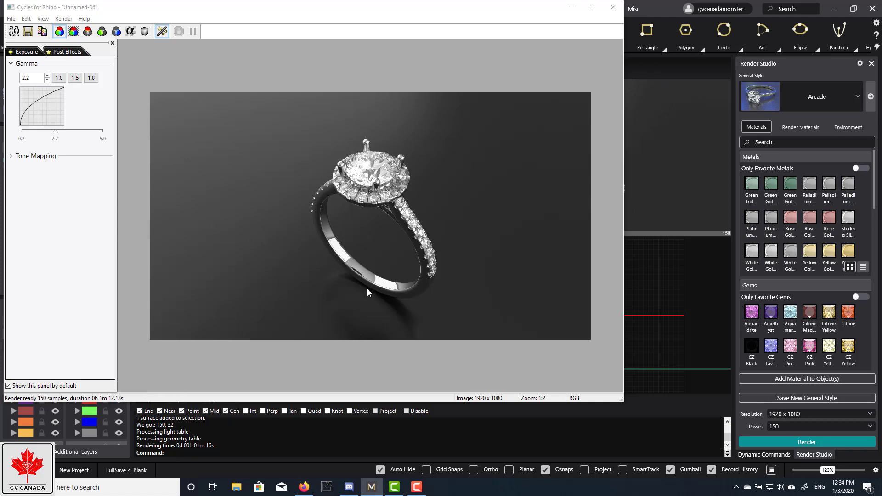
pyautogui.scroll(1, 413, 214)
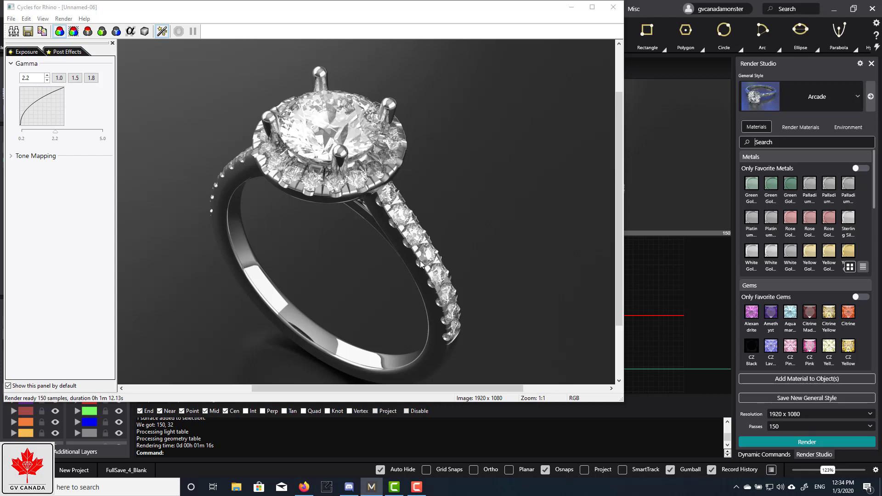
pyautogui.scroll(-1, 420, 261)
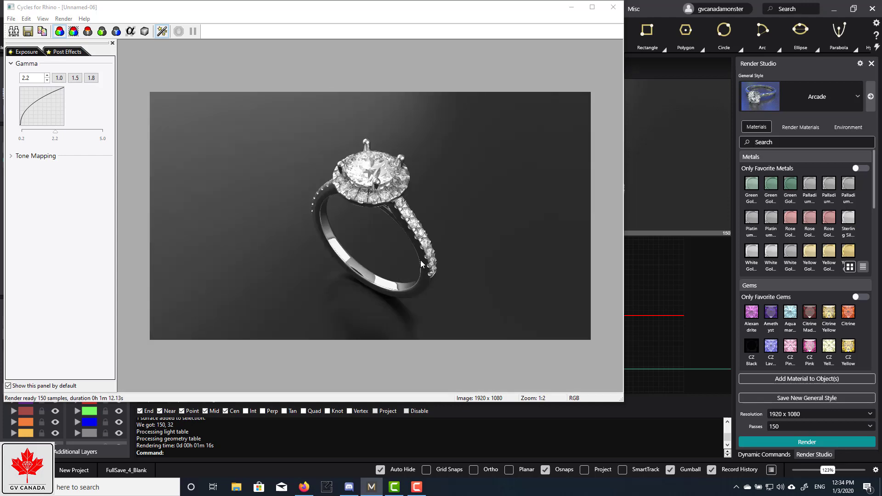
pyautogui.scroll(1, 420, 260)
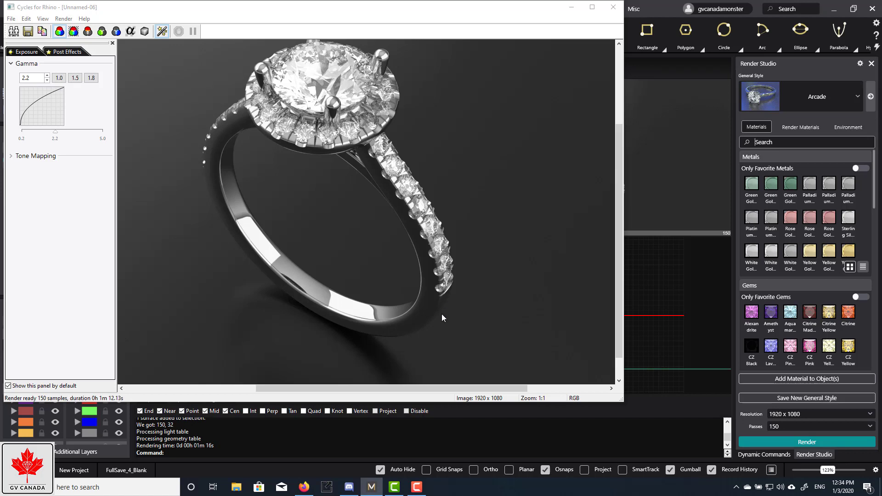
pyautogui.scroll(-1, 442, 313)
pyautogui.scroll(1, 440, 295)
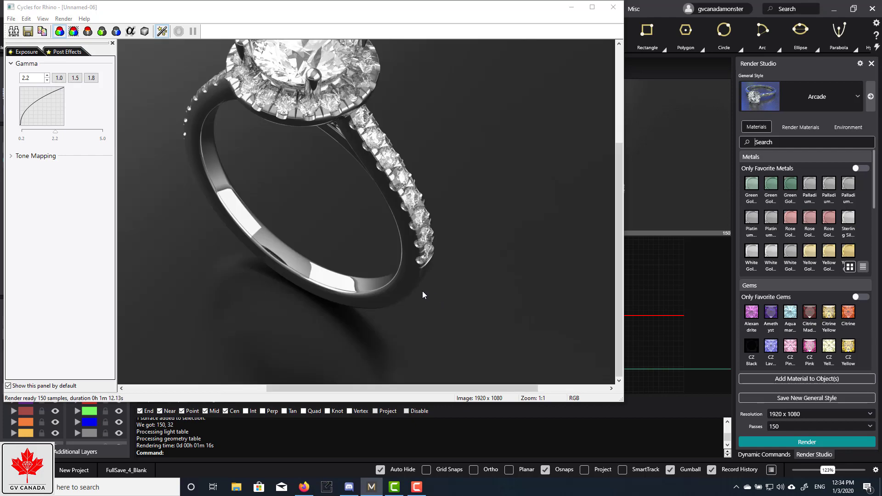